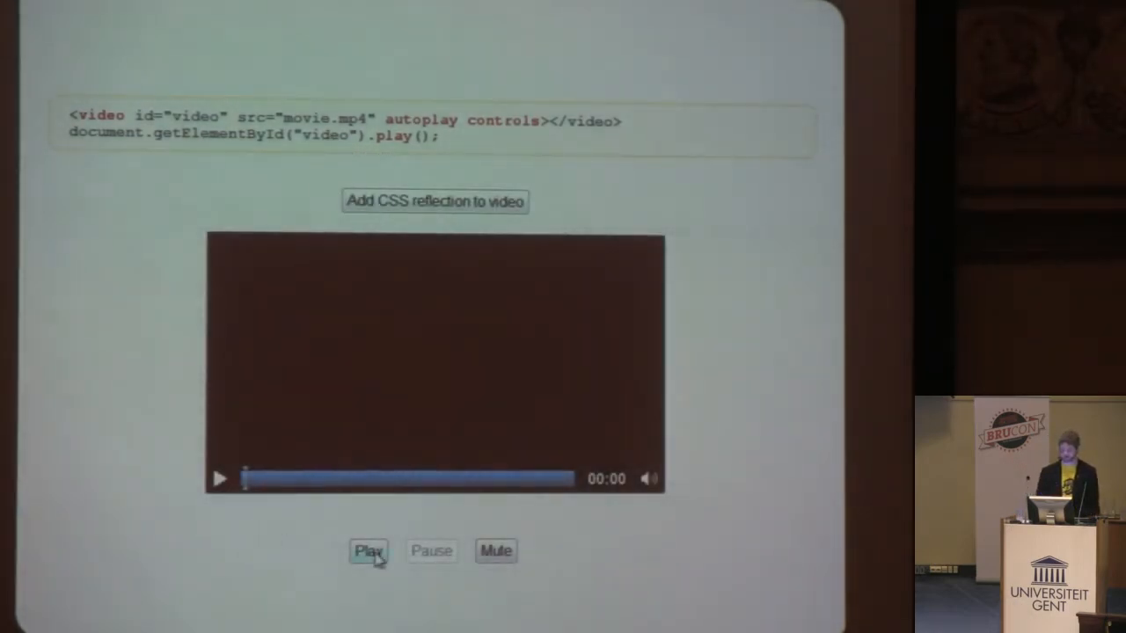
# Play the HTML5 video demo in the slides
pyautogui.click(369, 551)
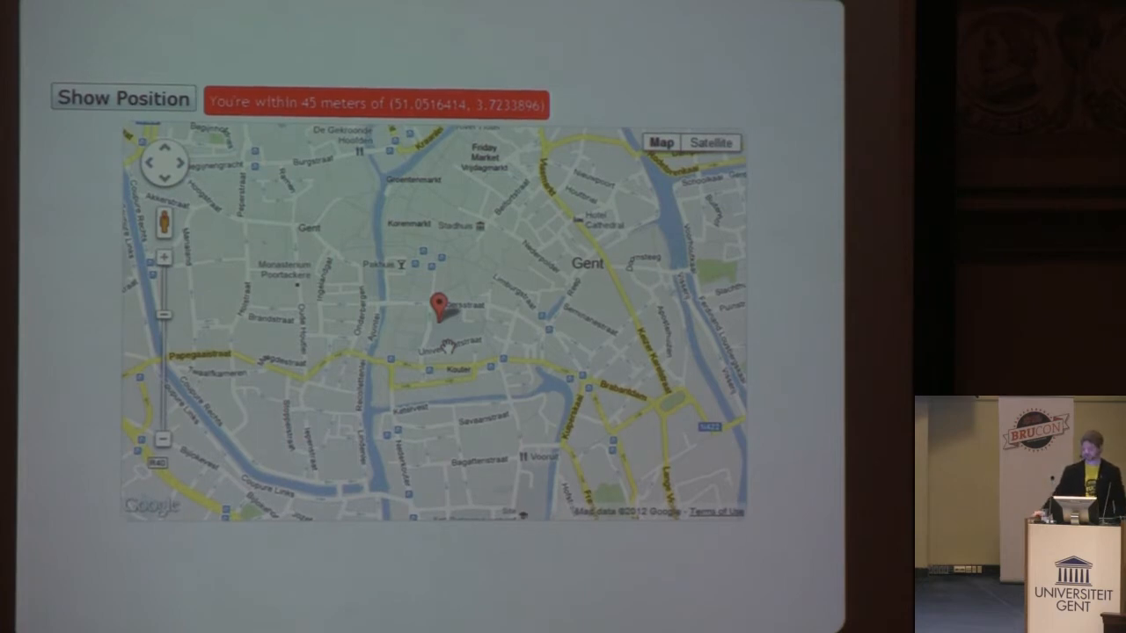
# Advance the presentation to the Drag and Drop demo slide
pyautogui.press('Right')
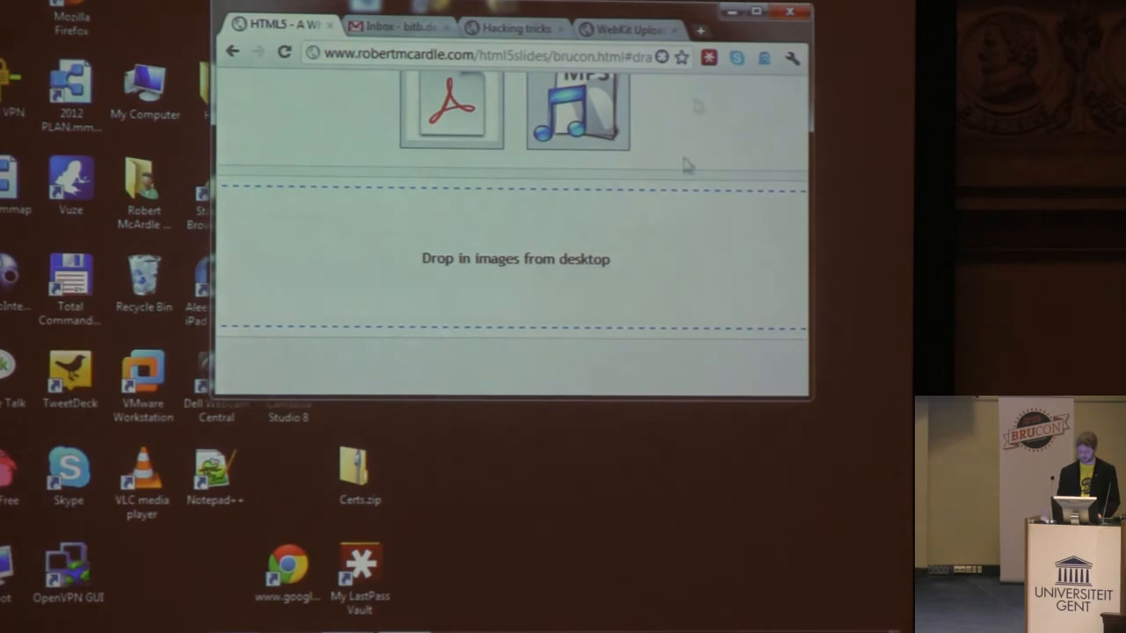
# Drag the PDF to the desktop, then drop all 20 BRUCON folder images into the page's drop zone
pyautogui.moveTo(452, 110); pyautogui.dragTo(560, 486)
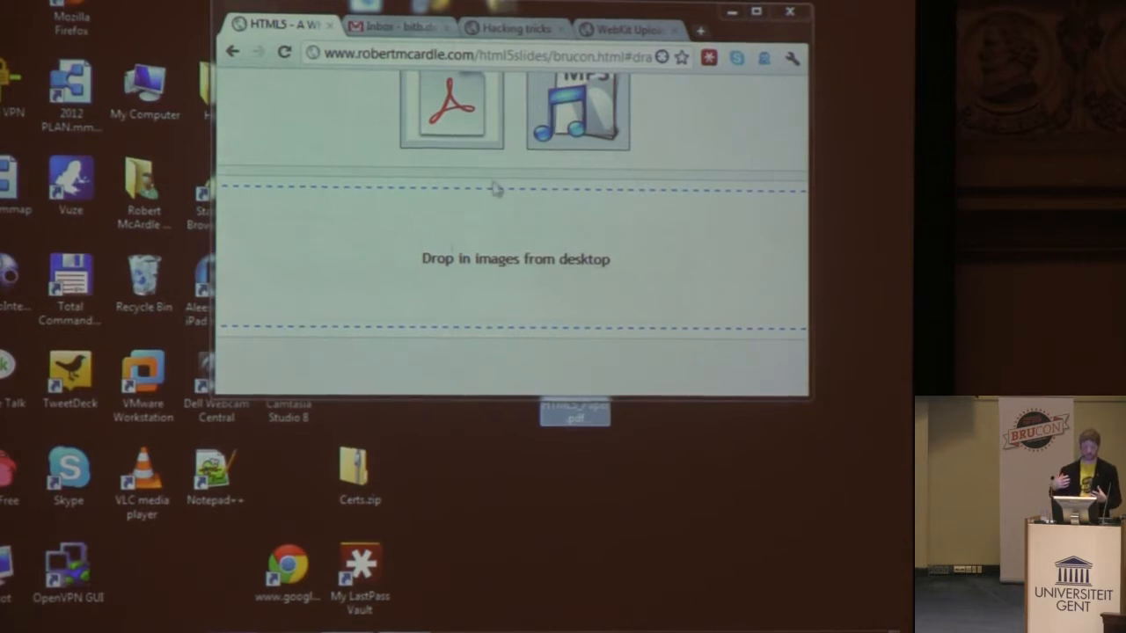
pyautogui.click(575, 412)
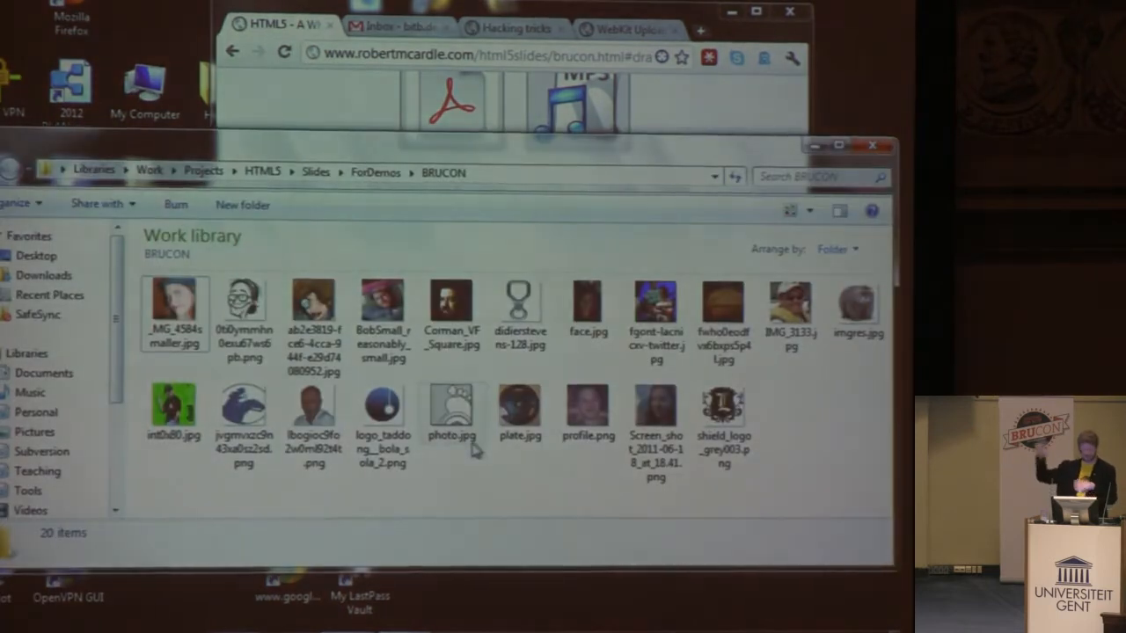
pyautogui.hotkey('ctrl', 'a')
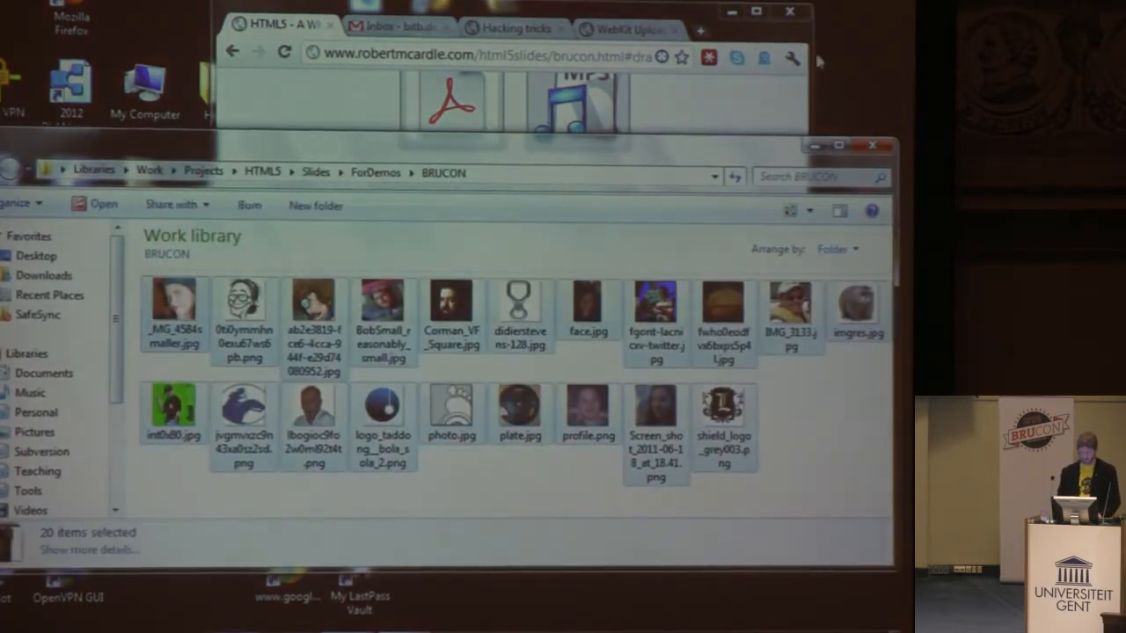
pyautogui.moveTo(725, 155); pyautogui.dragTo(723, 354)
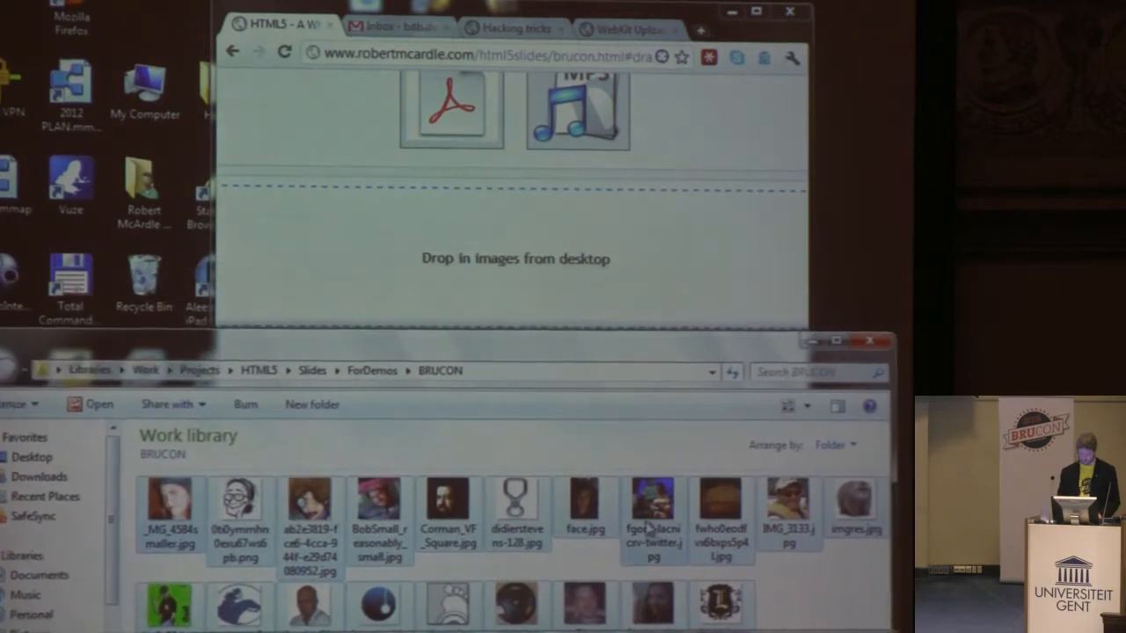
pyautogui.moveTo(649, 528); pyautogui.dragTo(638, 253)
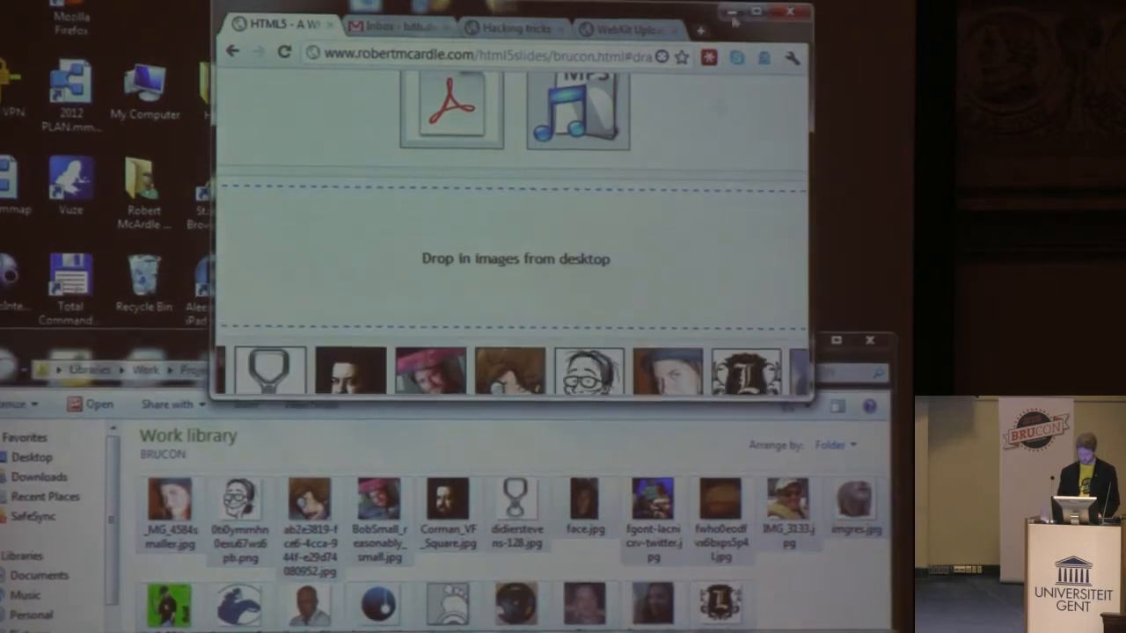
pyautogui.click(756, 13)
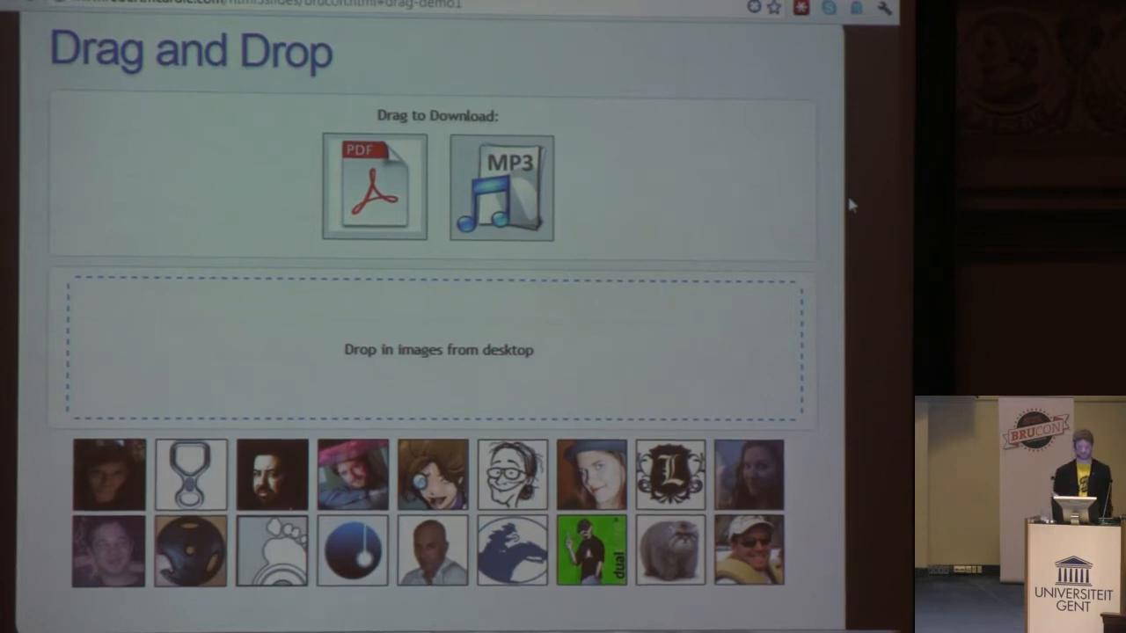
# Advance to 'The Bad' slide, triggering the Note to Self web notification
pyautogui.press('Right')
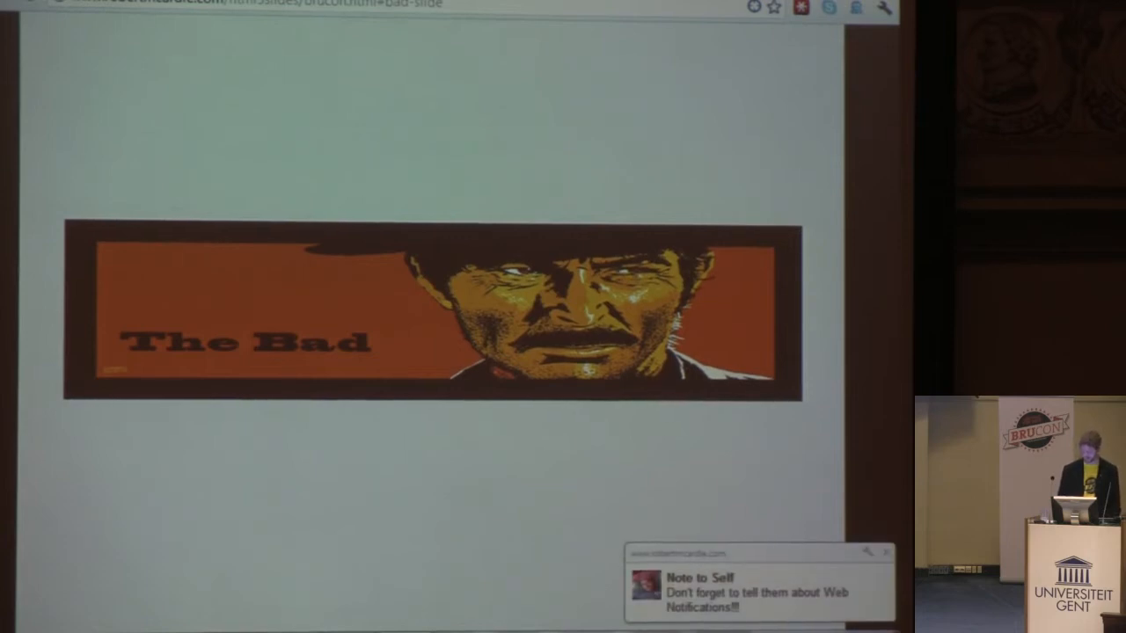
# Switch to the desktop and back to Chrome's slides with Alt+Tab
pyautogui.hotkey('alt', 'Tab')
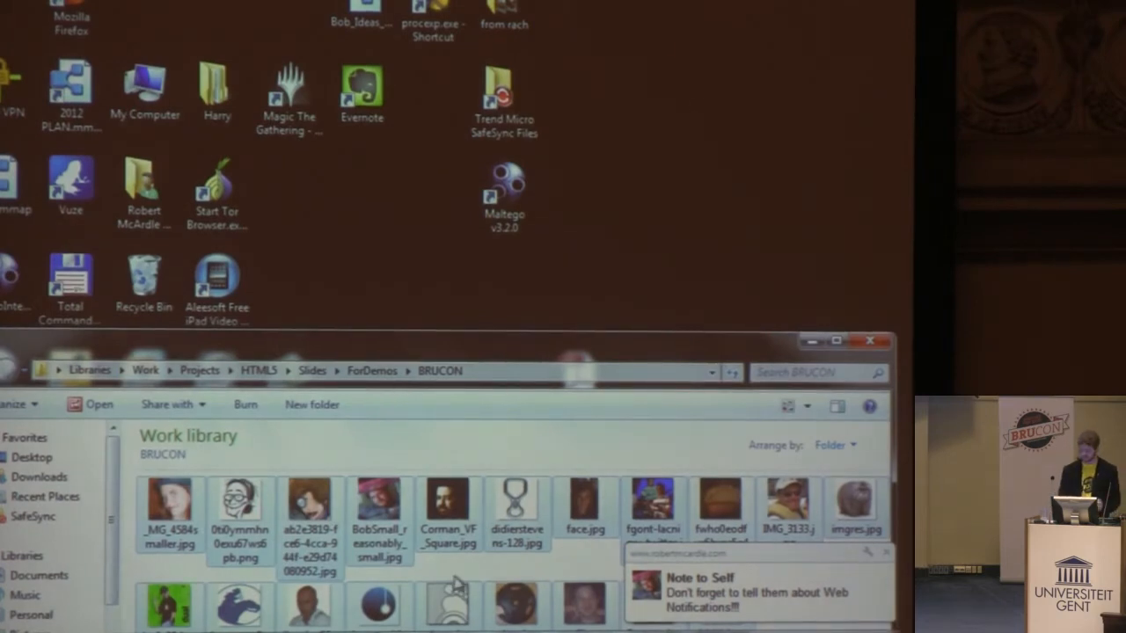
pyautogui.hotkey('alt', 'Tab')
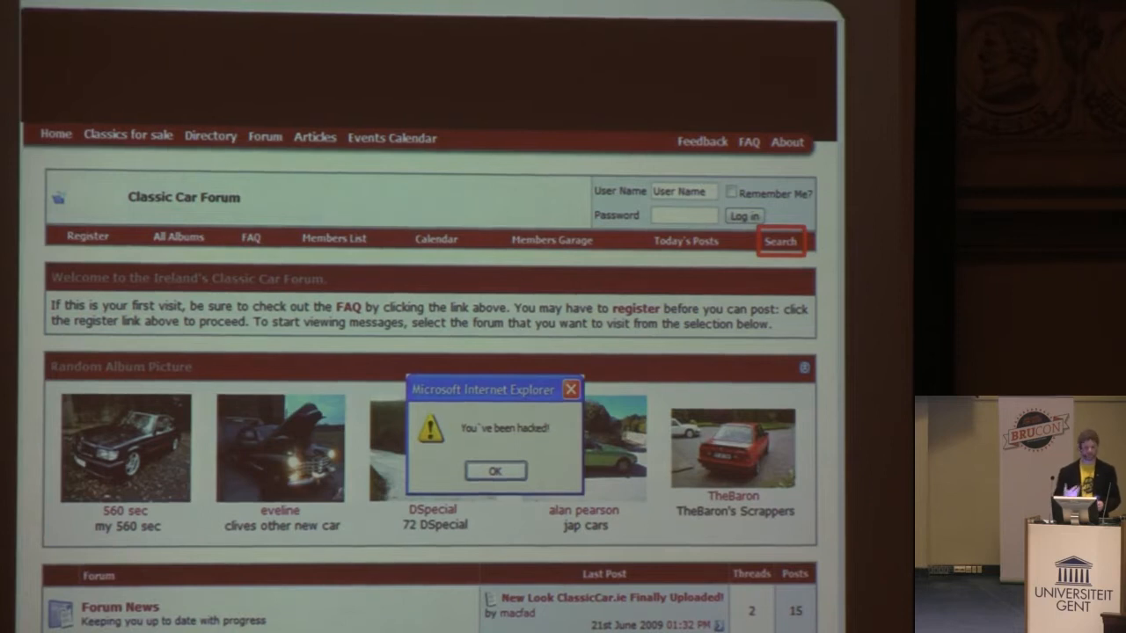
# Advance from the hacked-forum screenshot to the XSS slide
pyautogui.press('Right')
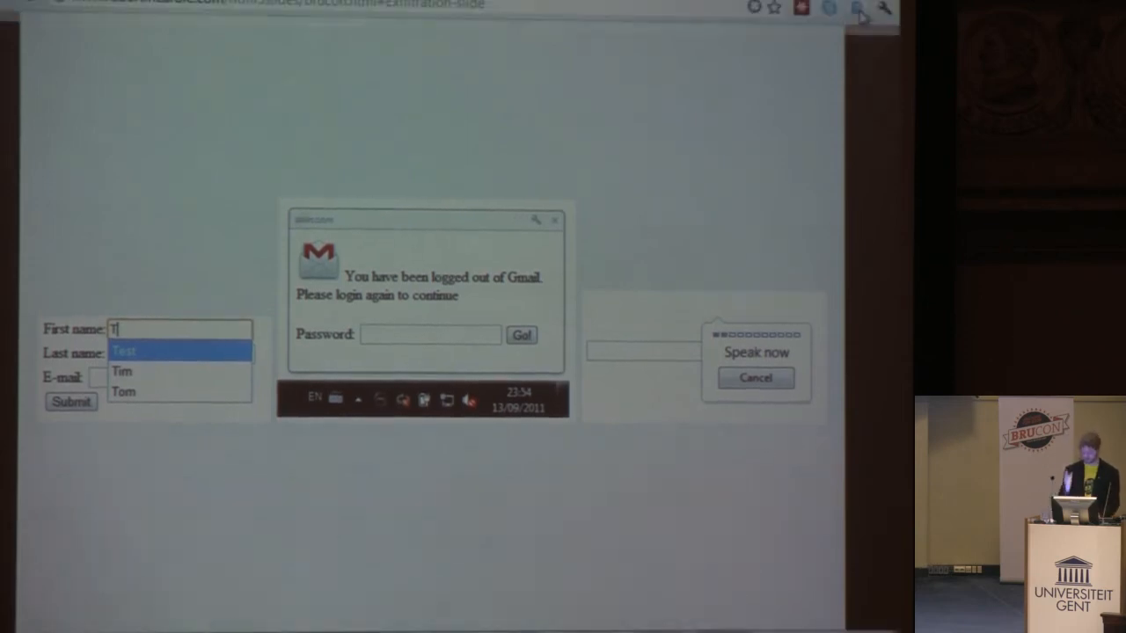
# Switch tabs to the 'Download custom-built hacking tricks' quiz page
pyautogui.hotkey('ctrl', 'Tab')
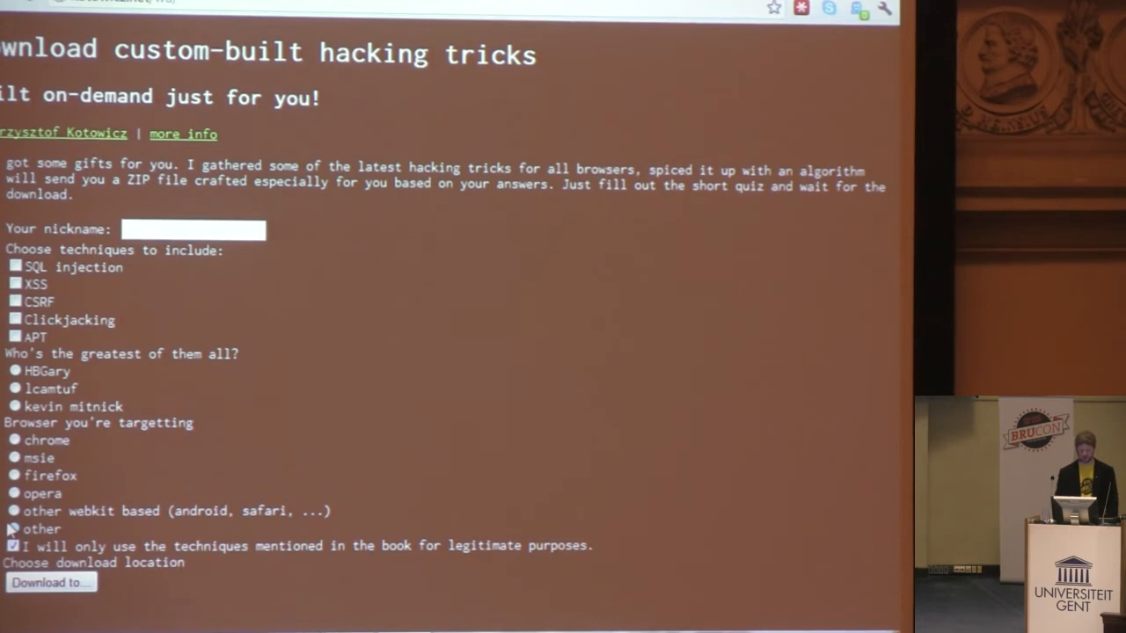
# Inspect the 'Download to...' button to expose the hidden directory file input
pyautogui.rightClick(67, 595)
pyautogui.click(140, 573)
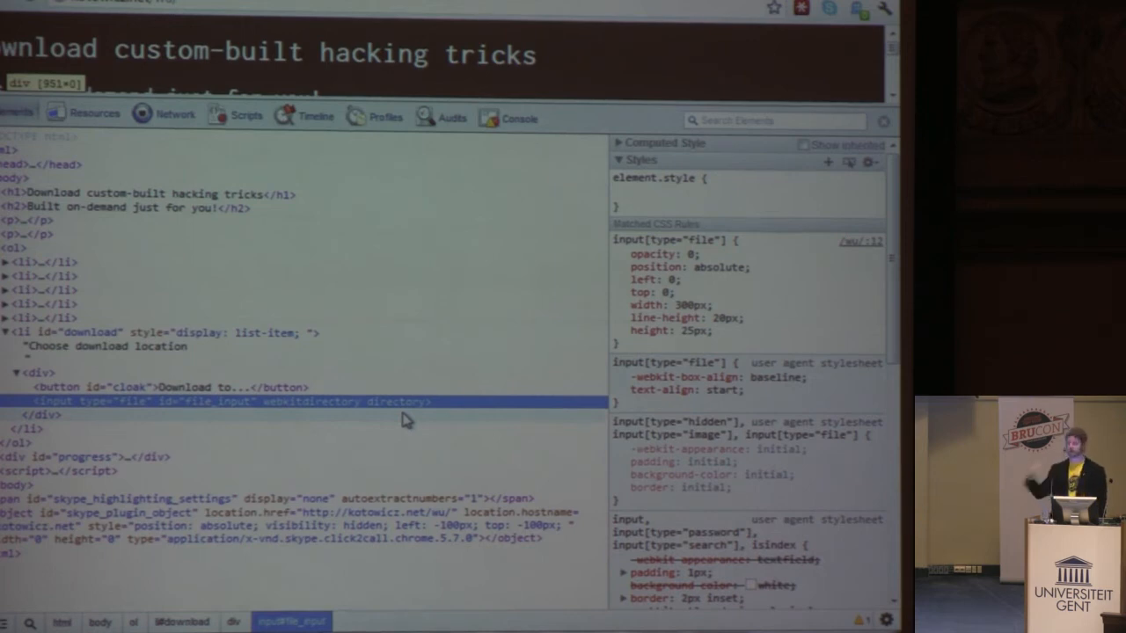
# Close the Developer Tools panel to show the quiz form again
pyautogui.click(886, 125)
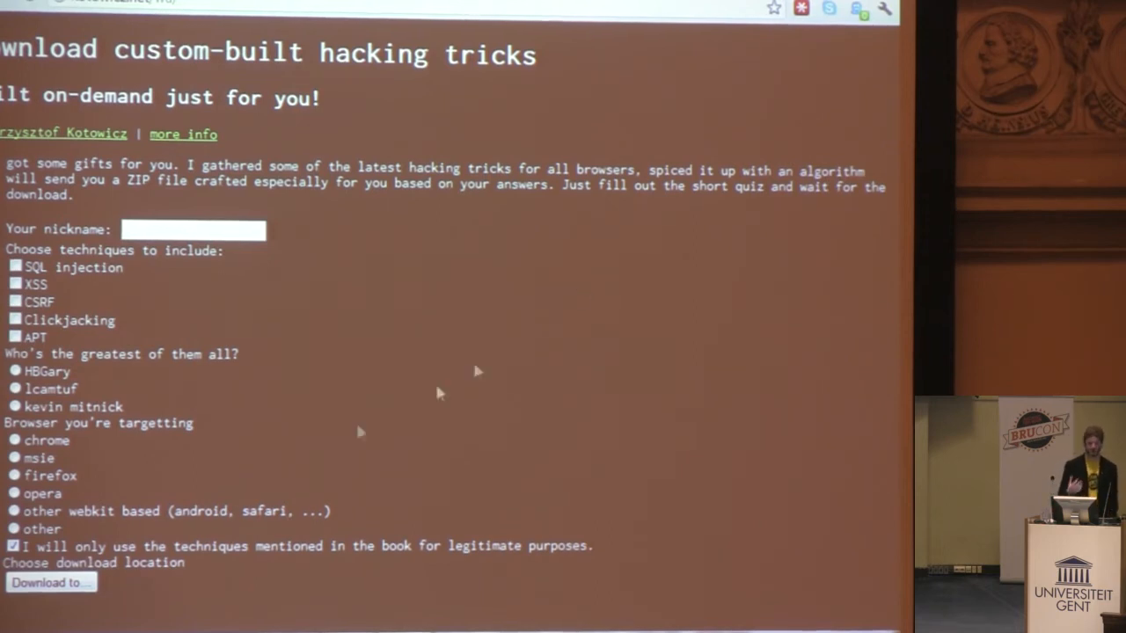
# In Browse For Folder, expand My Documents > Work > Projects > HTML5
pyautogui.click(51, 585)
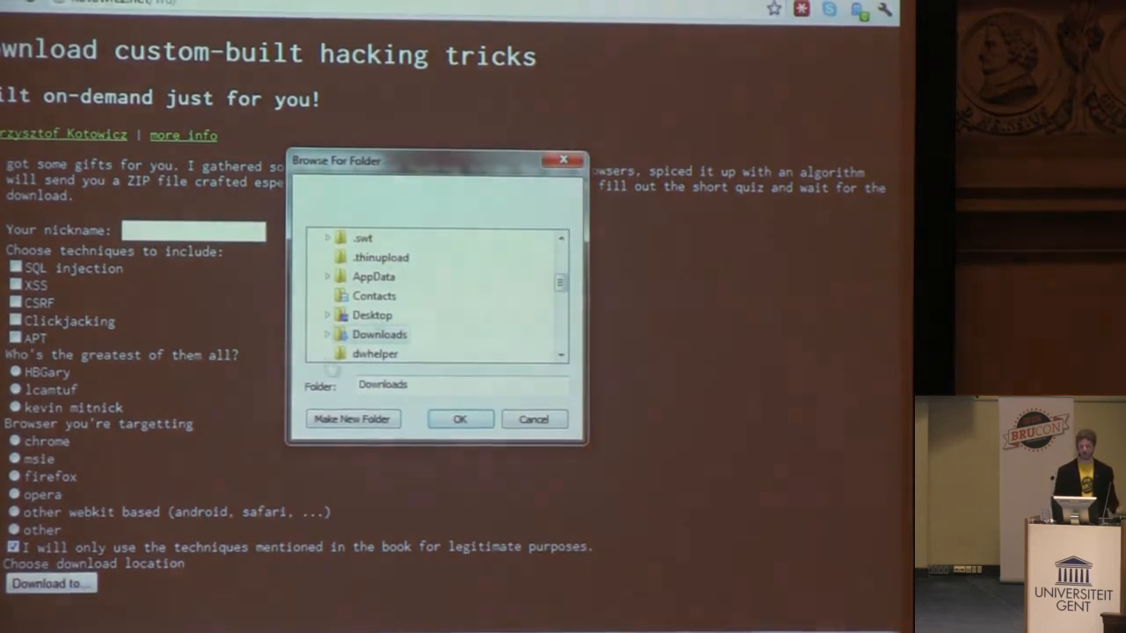
pyautogui.moveTo(564, 281)
pyautogui.mouseDown()
pyautogui.moveTo(561, 316)
pyautogui.moveTo(562, 264)
pyautogui.moveTo(561, 286)
pyautogui.mouseUp()
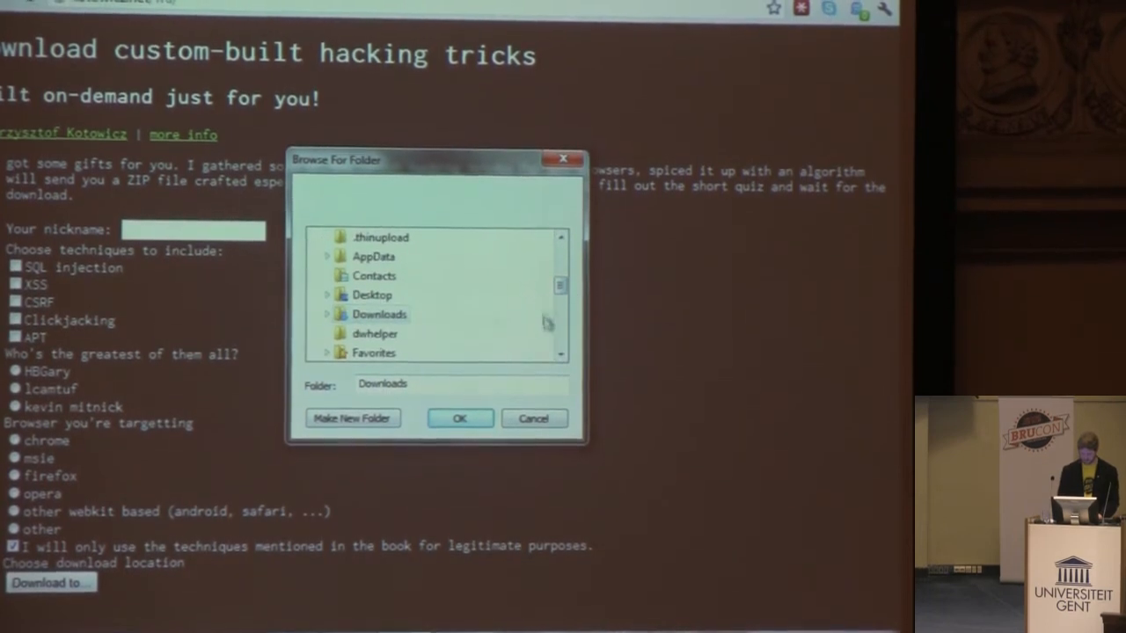
pyautogui.scroll(-3, 561, 338)
pyautogui.click(330, 290)
pyautogui.scroll(-3, 563, 317)
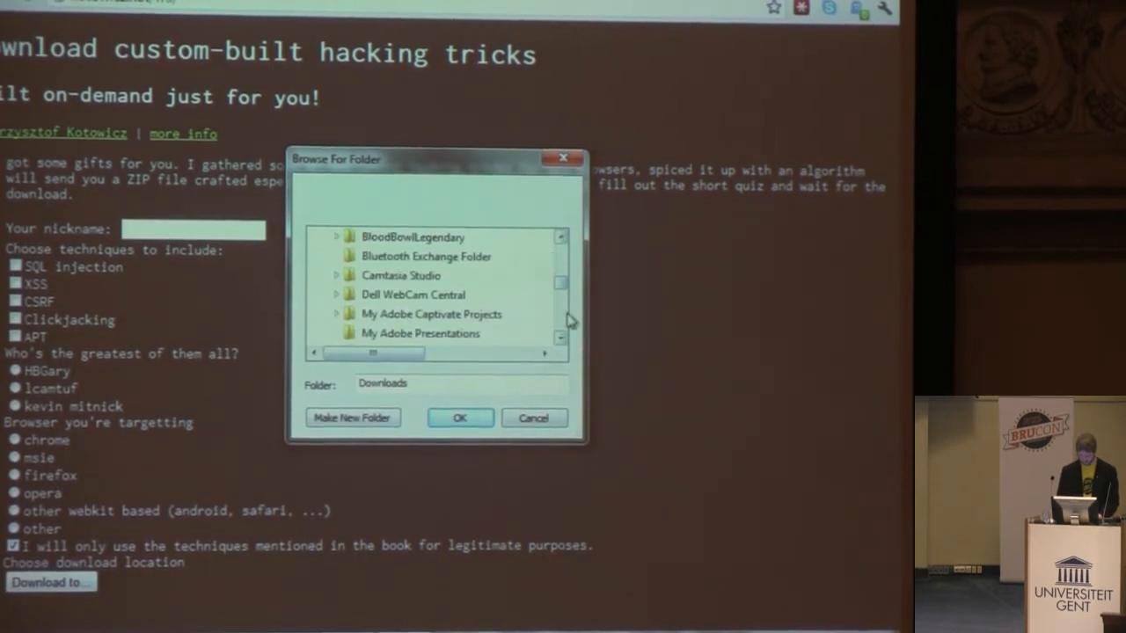
pyautogui.scroll(-2, 563, 322)
pyautogui.scroll(-3, 563, 321)
pyautogui.scroll(-3, 563, 322)
pyautogui.scroll(-3, 563, 322)
pyautogui.click(330, 321)
pyautogui.scroll(-2, 341, 280)
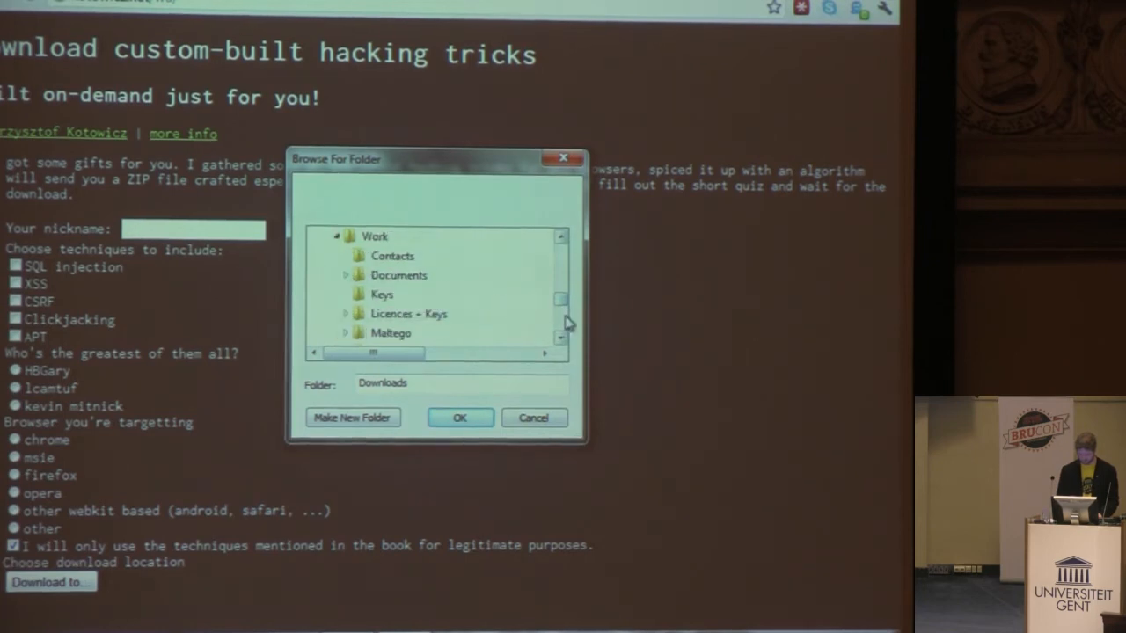
pyautogui.scroll(-3, 563, 322)
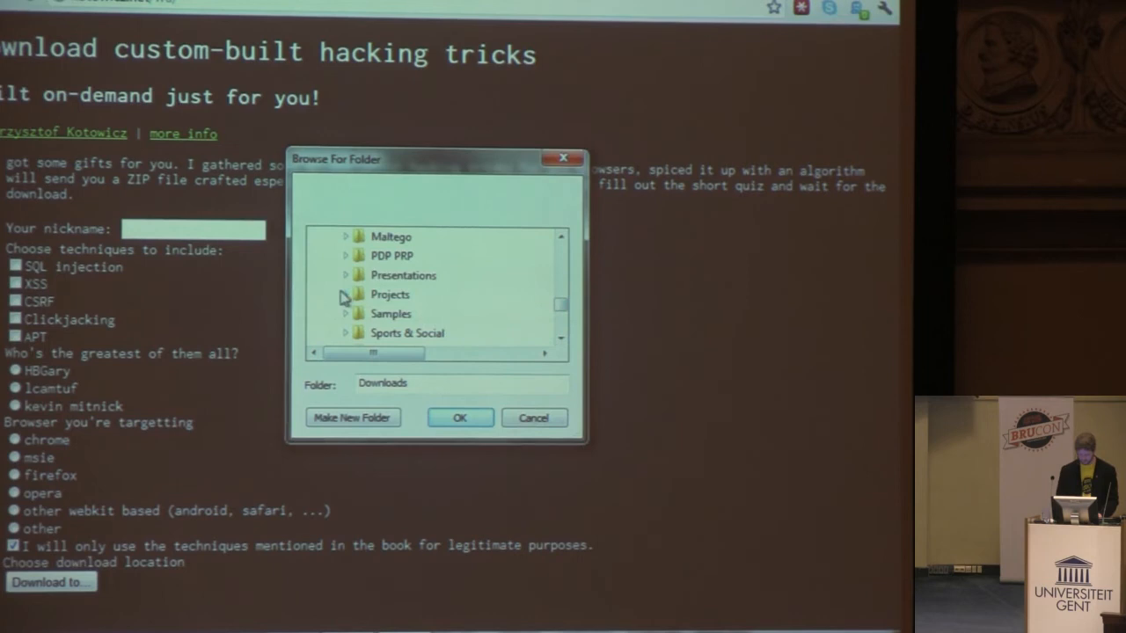
pyautogui.click(346, 296)
pyautogui.click(564, 327)
pyautogui.click(563, 327)
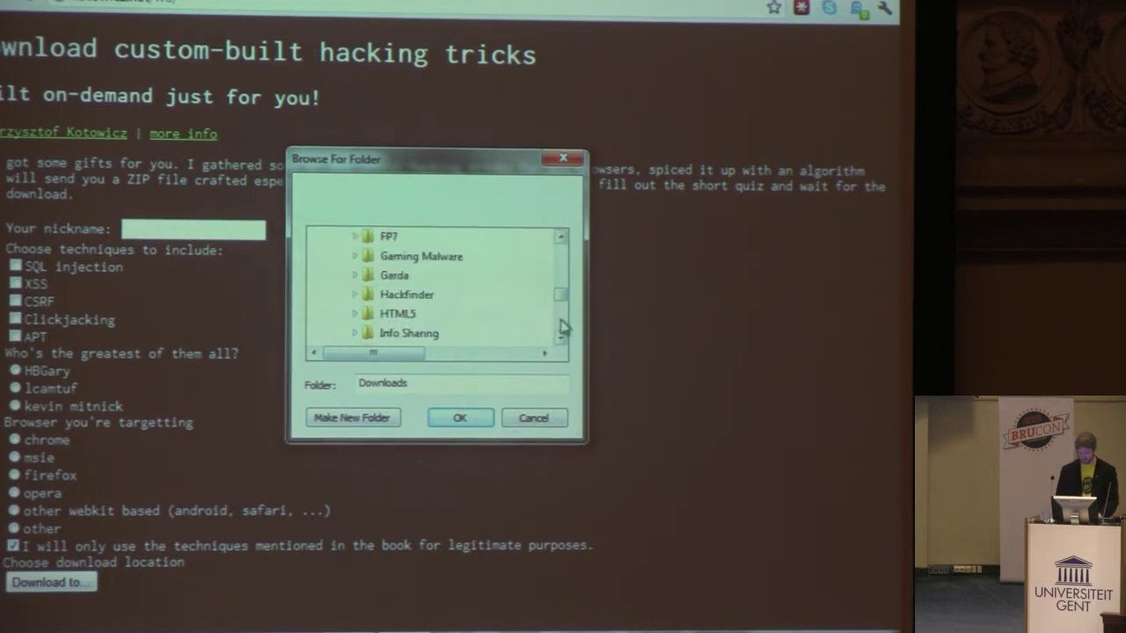
pyautogui.click(354, 314)
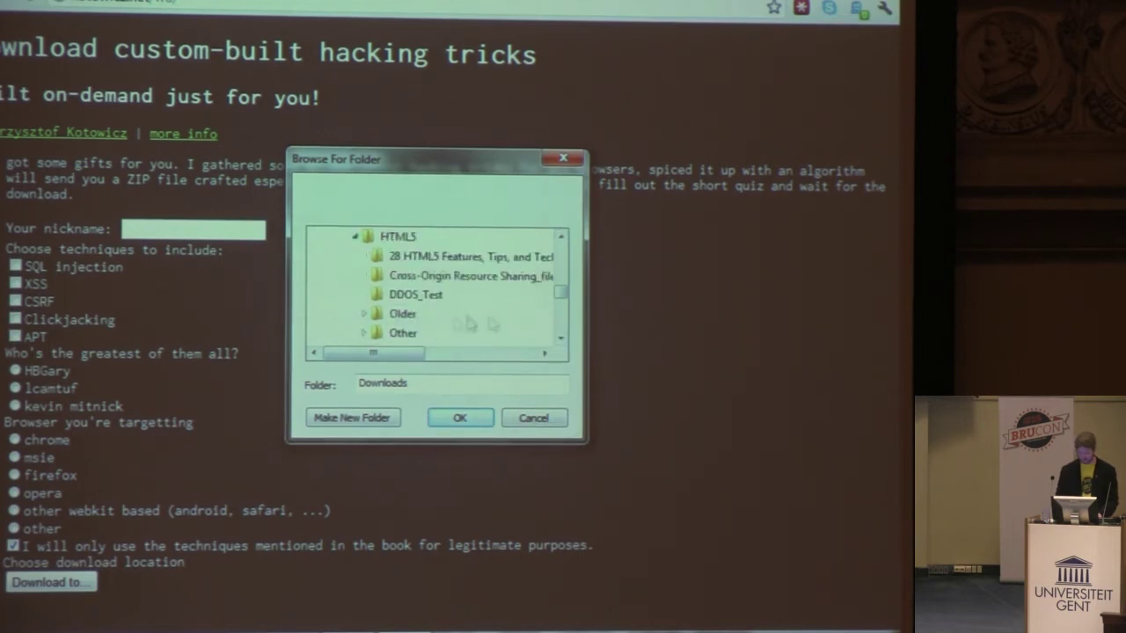
# Expand Slides > ForDemos and confirm BRUCON as the download location
pyautogui.click(562, 326)
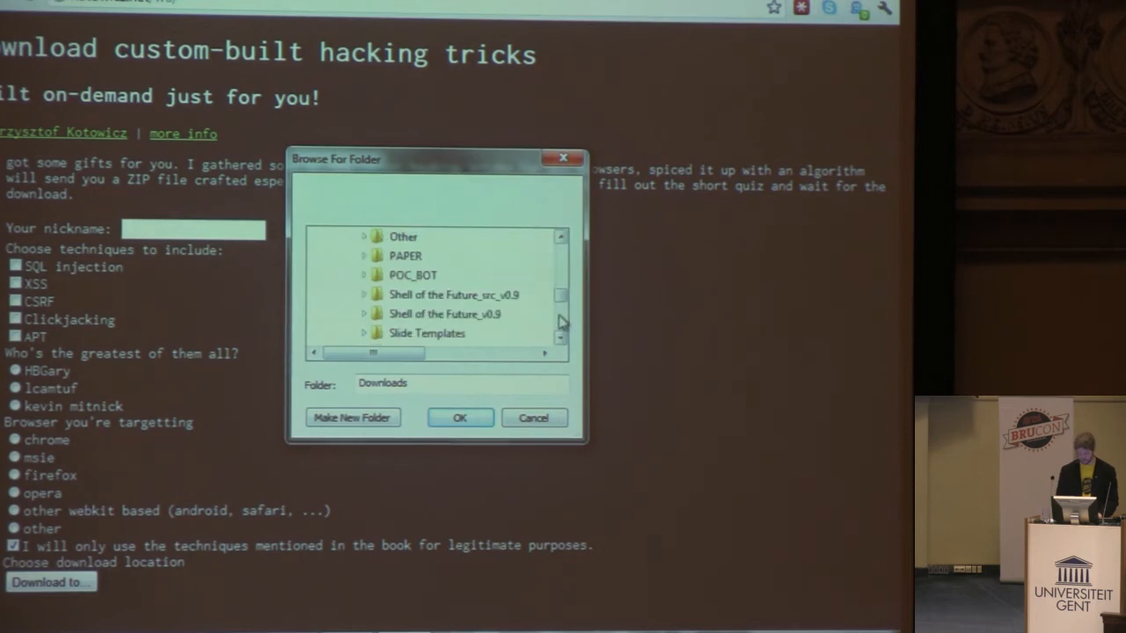
pyautogui.click(563, 343)
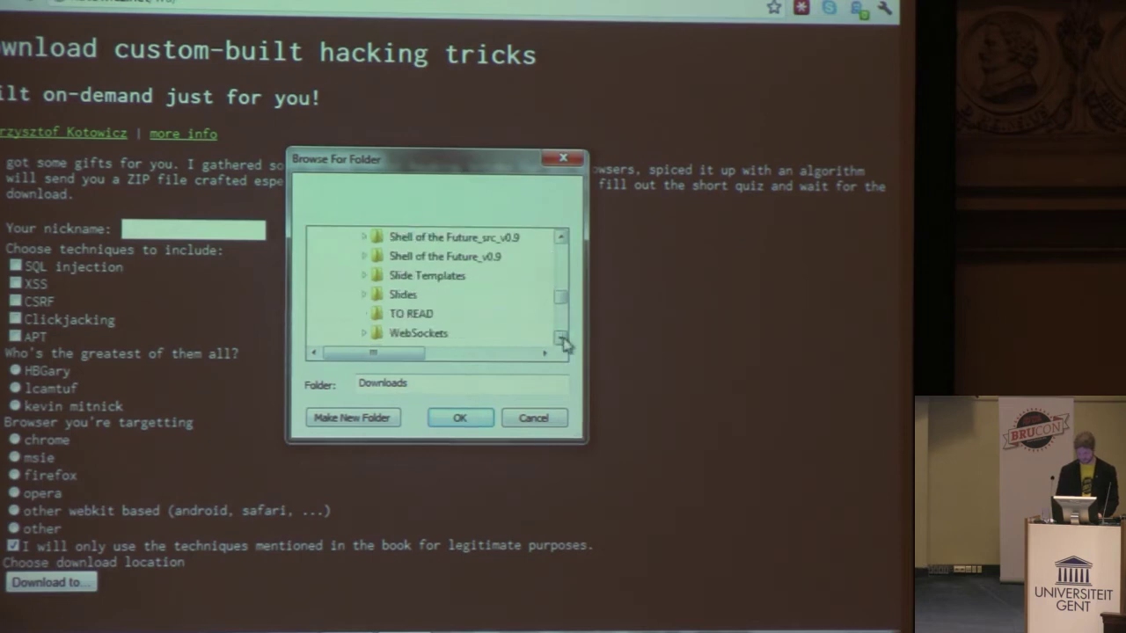
pyautogui.doubleClick(396, 294)
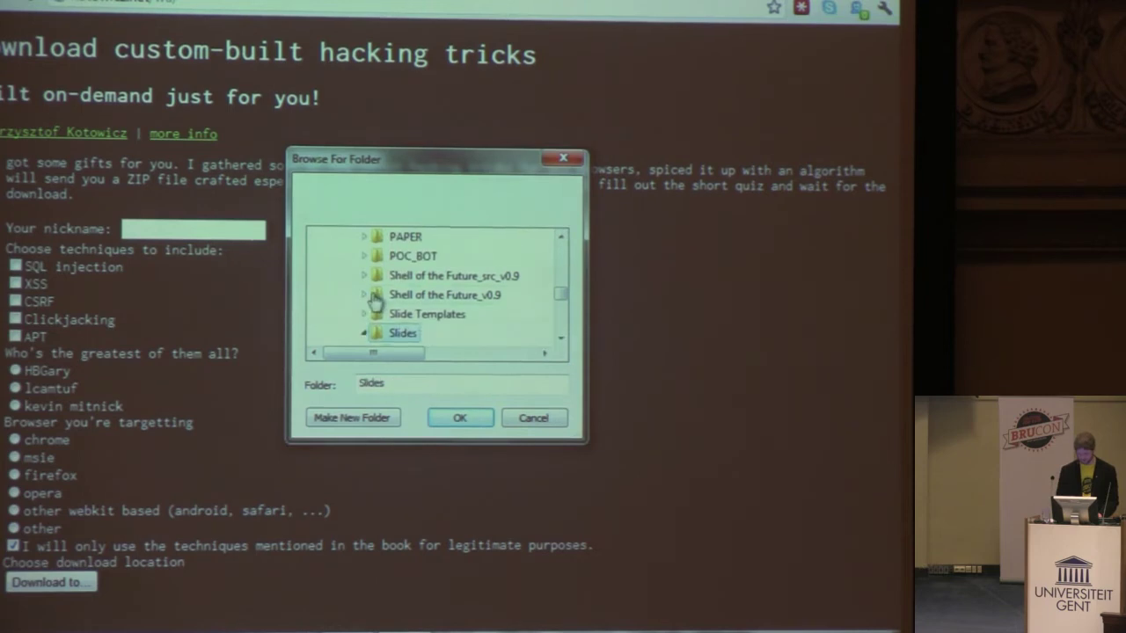
pyautogui.click(561, 345)
pyautogui.doubleClick(422, 295)
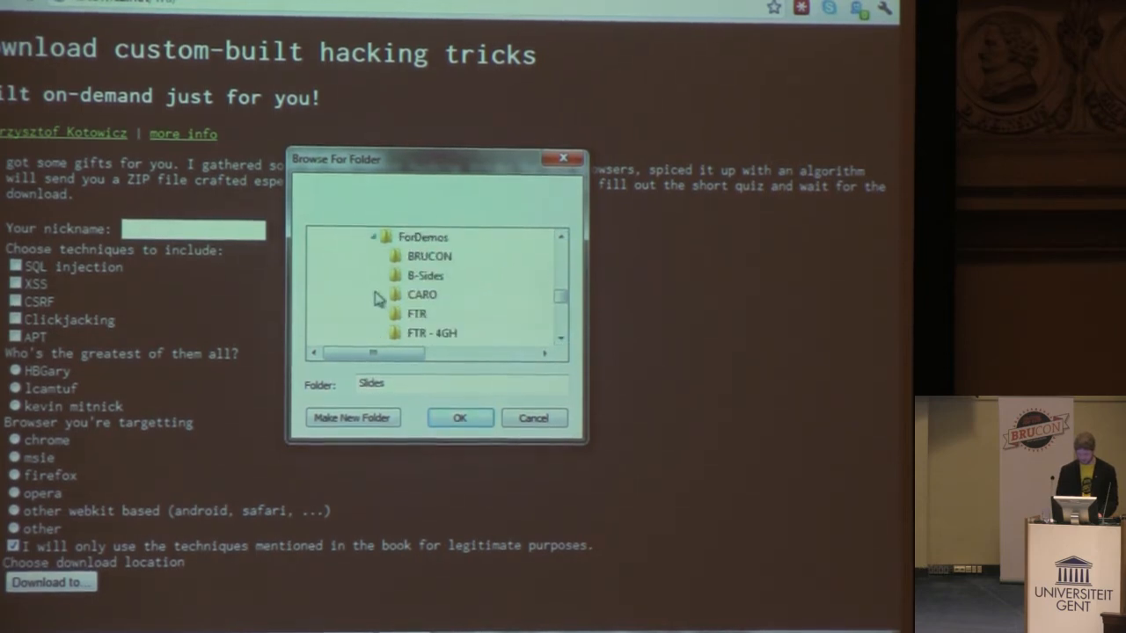
pyautogui.click(429, 256)
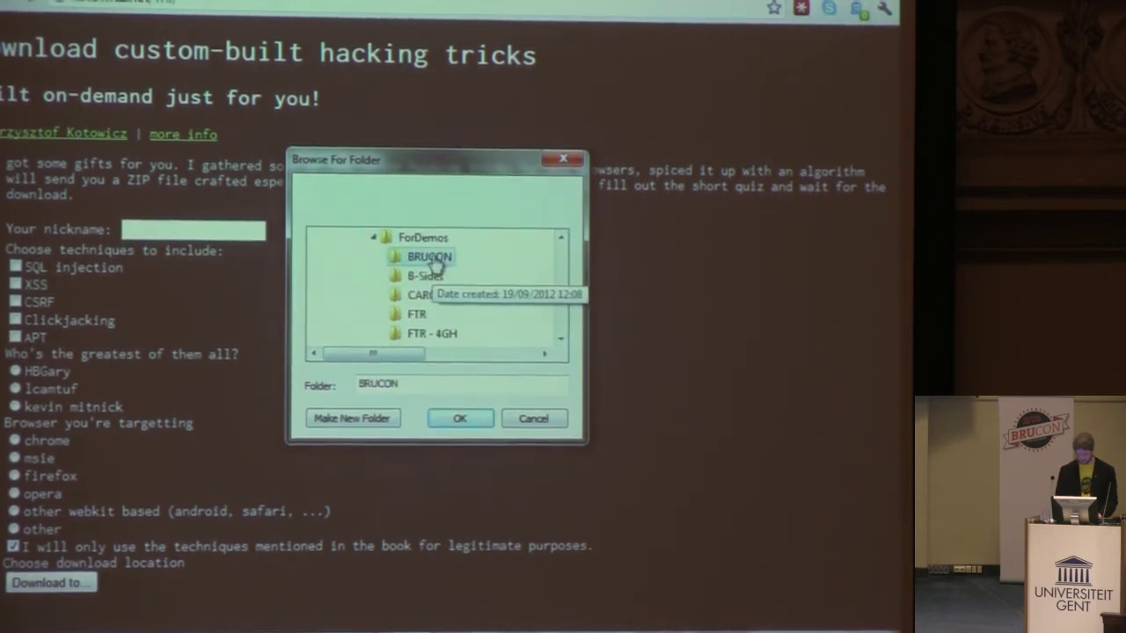
pyautogui.click(459, 418)
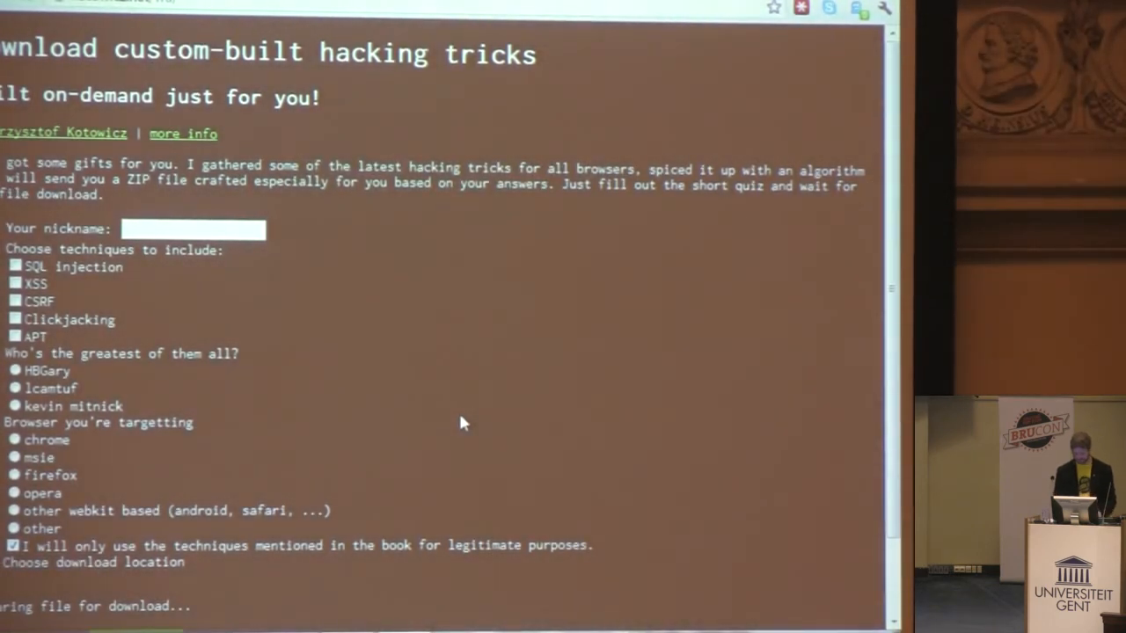
pyautogui.scroll(-3, 847, 264)
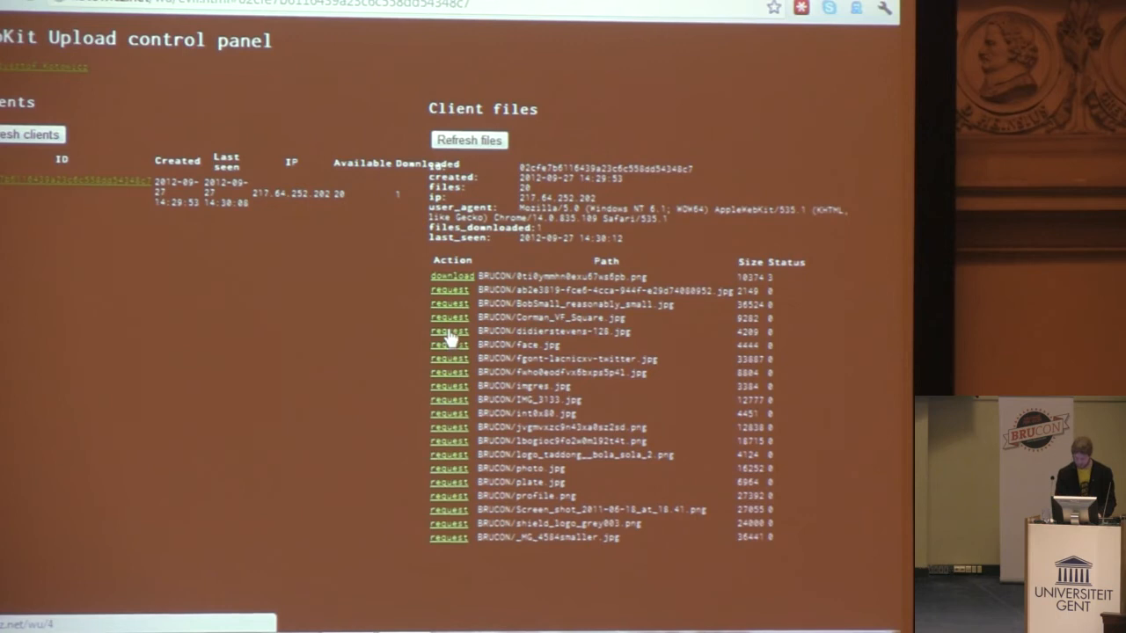
# Request BobSmall_reasonably_small.jpg from the victim so it shows as downloaded
pyautogui.click(449, 304)
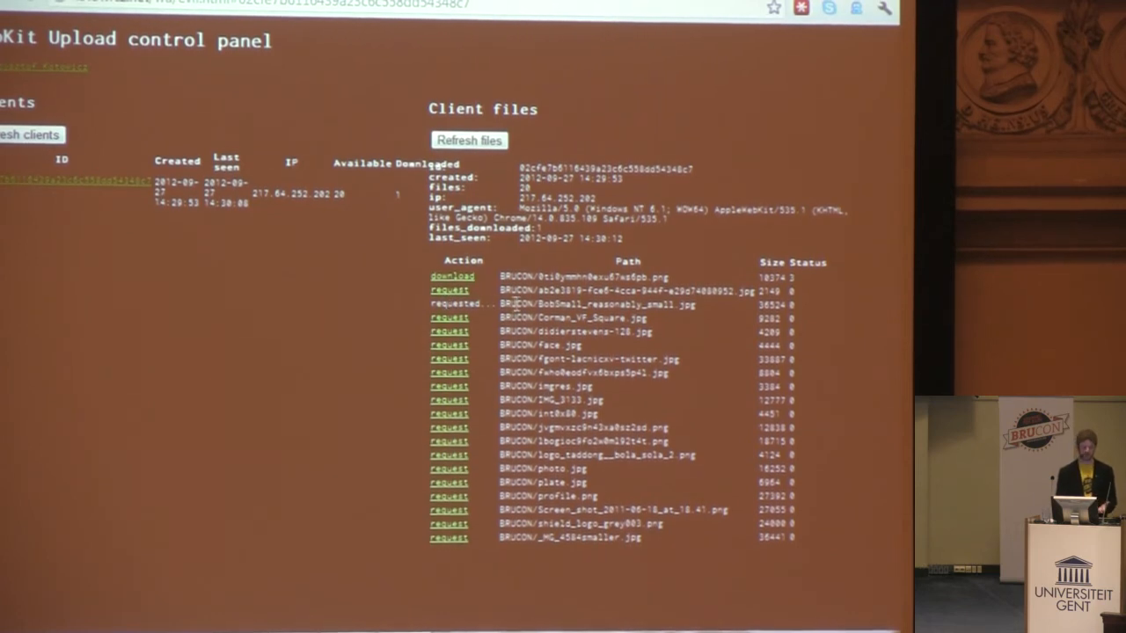
# Refresh the victim's file list and view the retrieved jpeg image
pyautogui.click(469, 140)
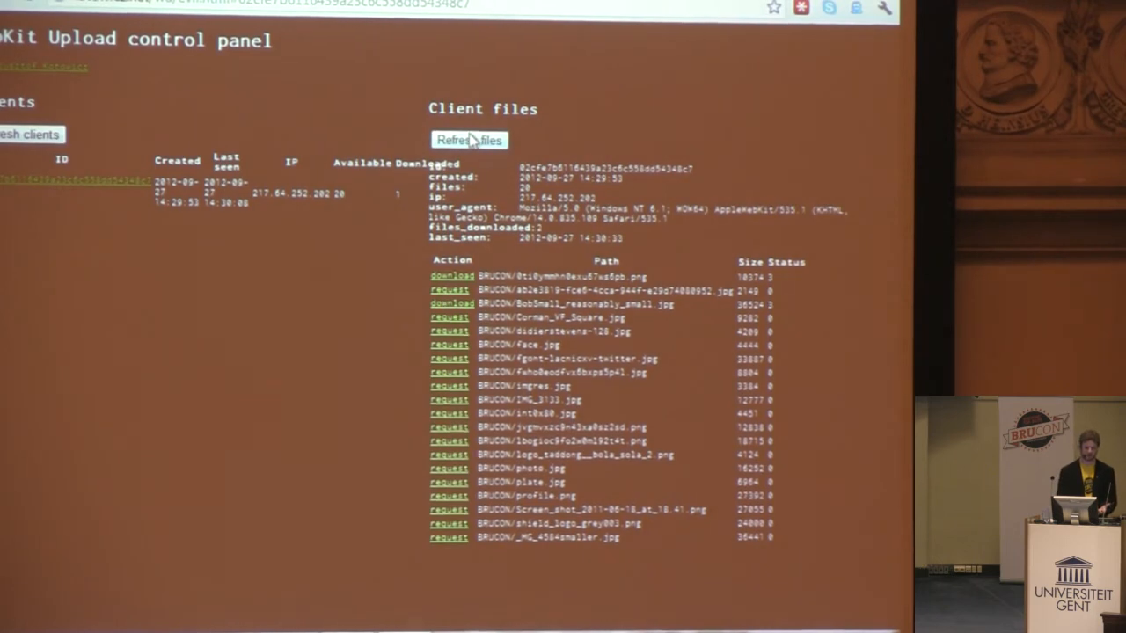
pyautogui.click(452, 317)
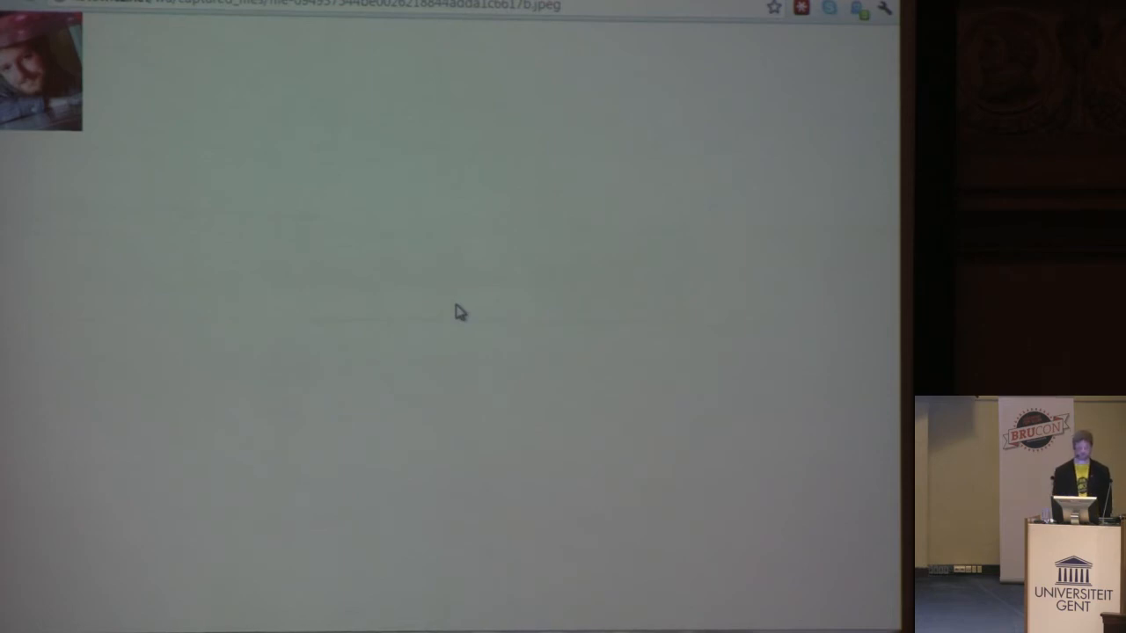
# Close the image tab to return to the demo page with Start DDOS/Start SPAM controls
pyautogui.hotkey('ctrl', 'w')
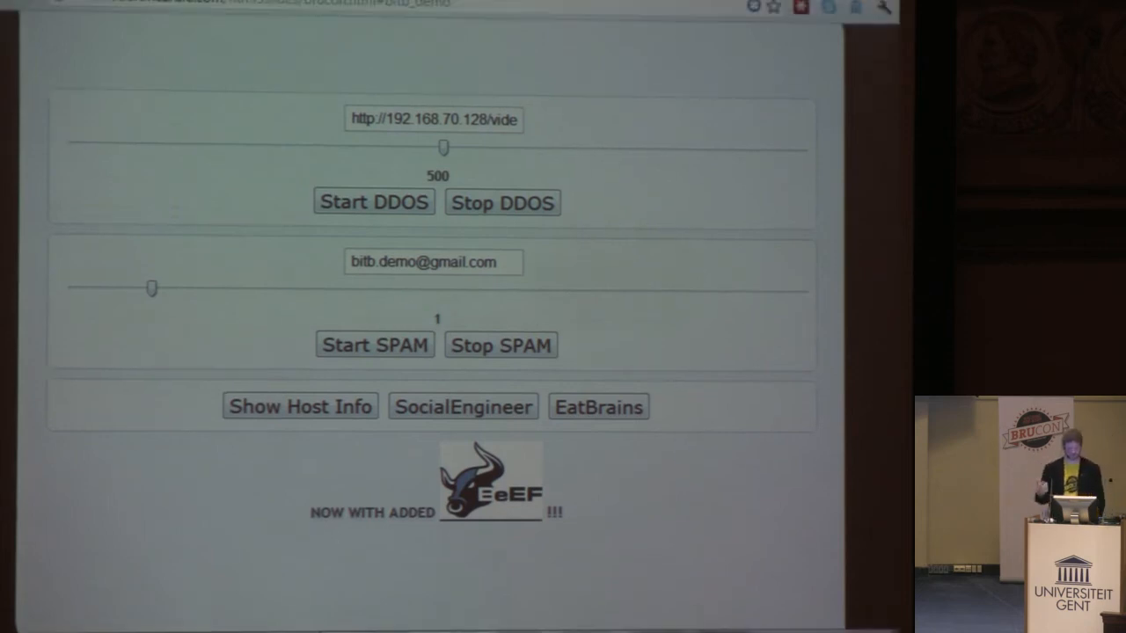
pyautogui.hotkey('alt', 'Tab')
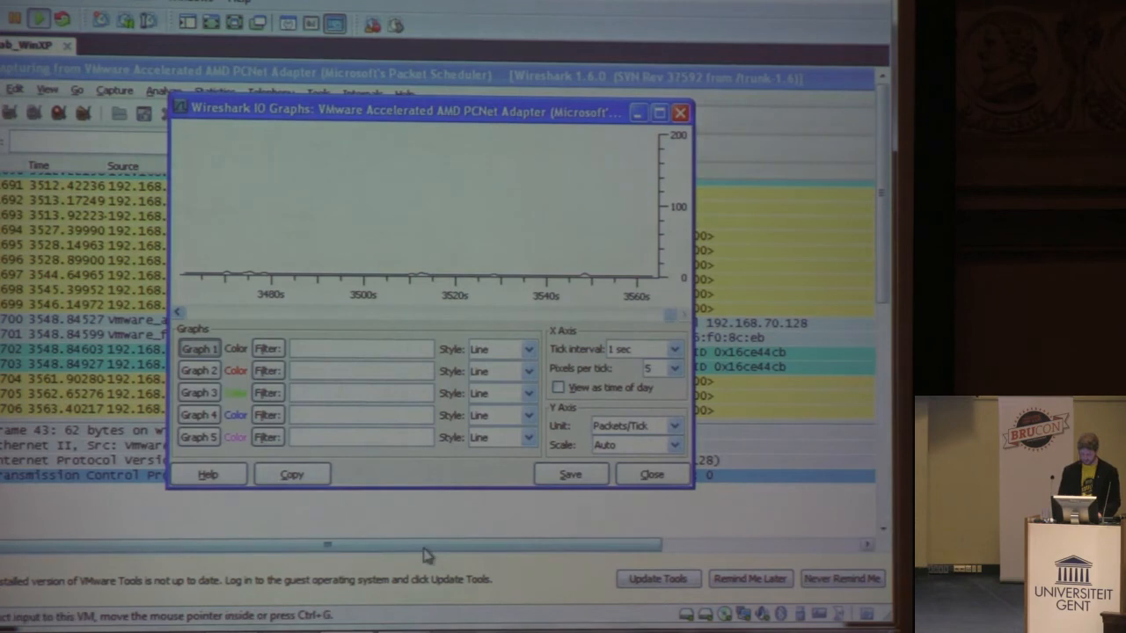
pyautogui.hotkey('alt', 'Tab')
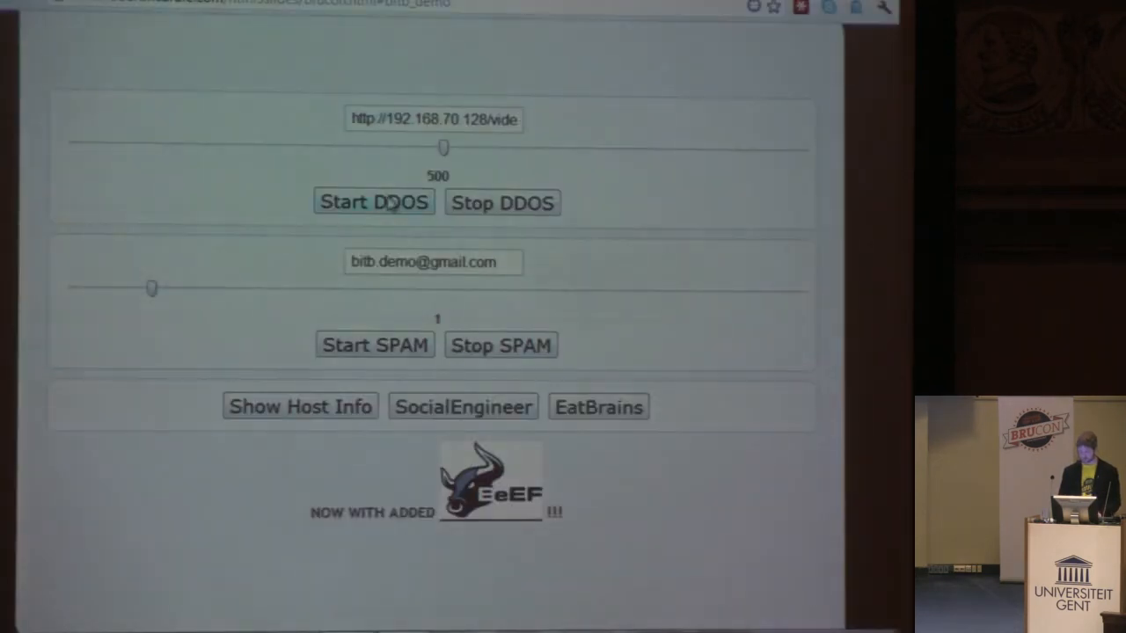
pyautogui.click(391, 204)
pyautogui.moveTo(347, 627)
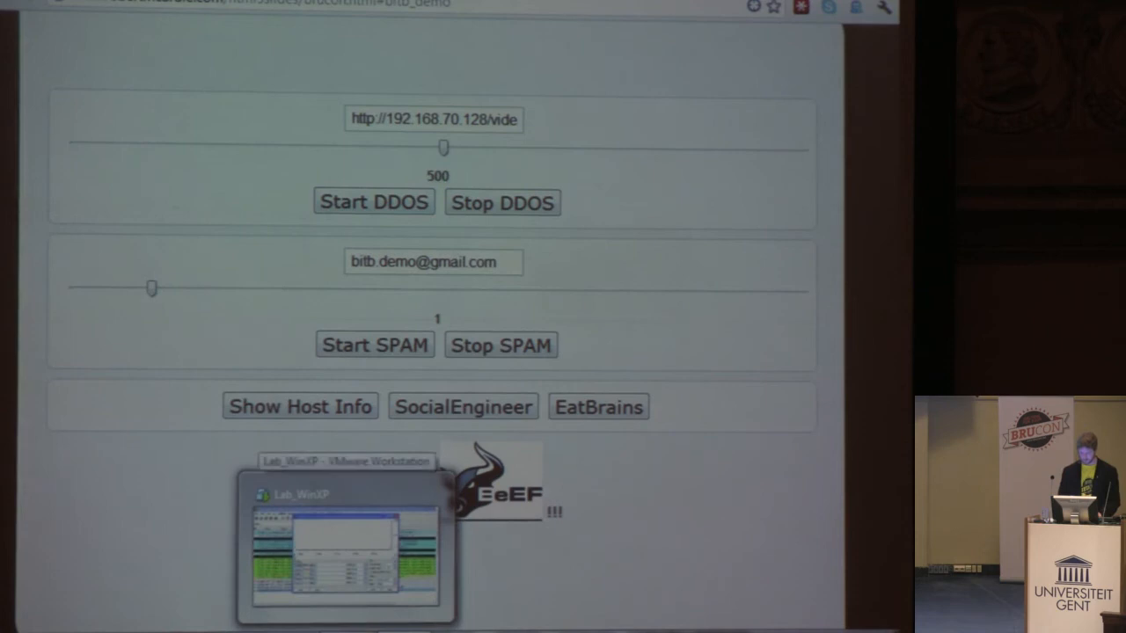
pyautogui.click(343, 559)
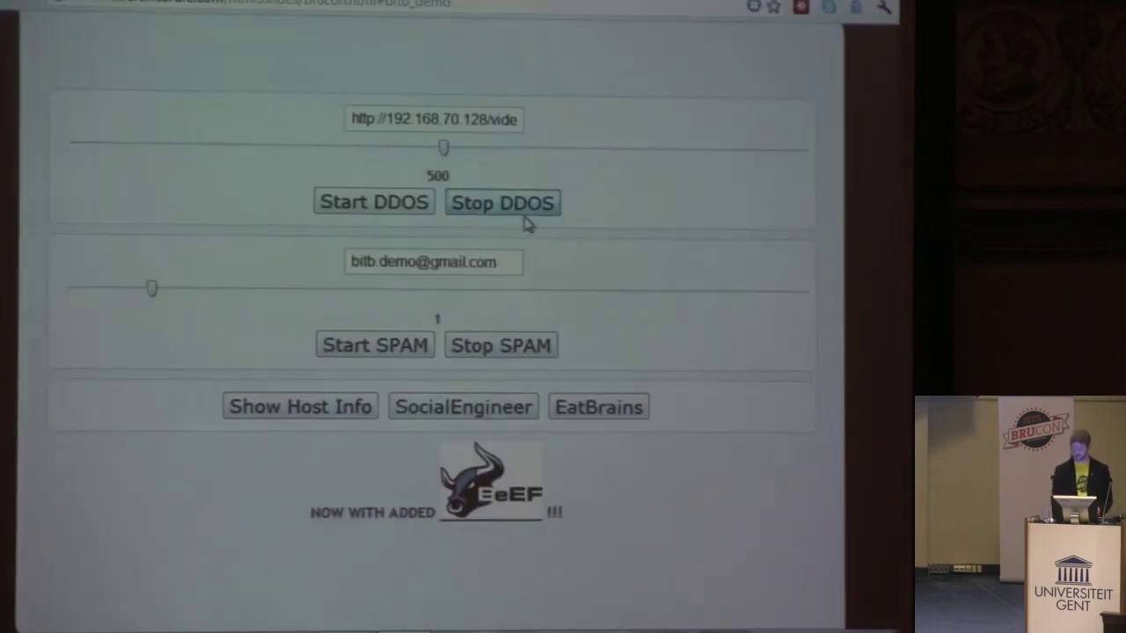
# Stop the DDoS flood, start the spam run, and refresh the Gmail inbox to see the test emails
pyautogui.click(526, 211)
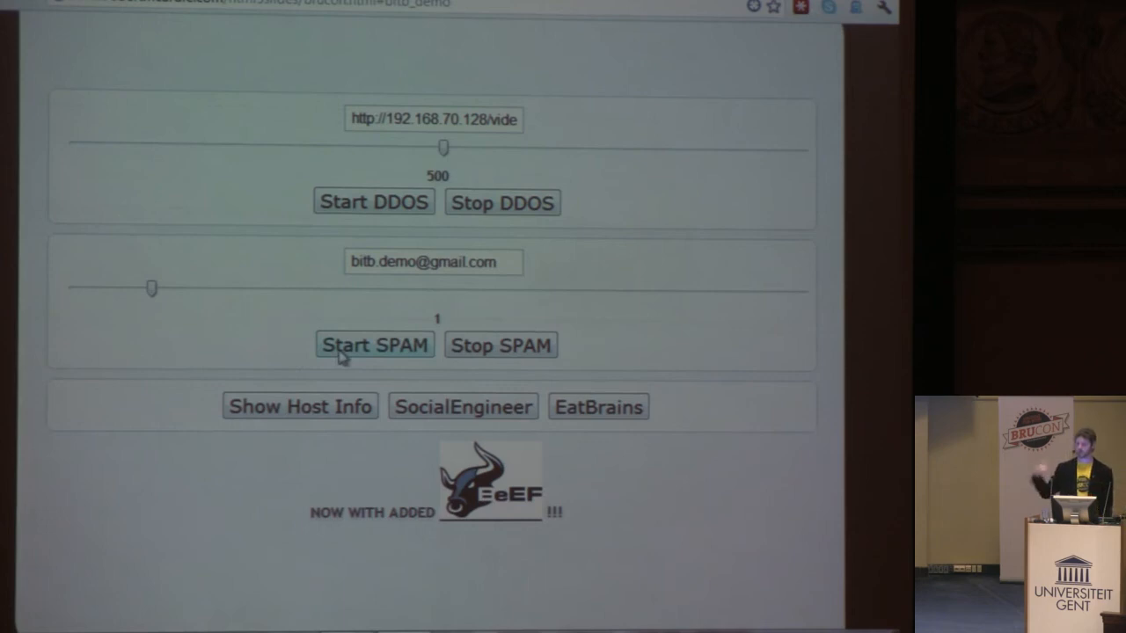
pyautogui.click(368, 350)
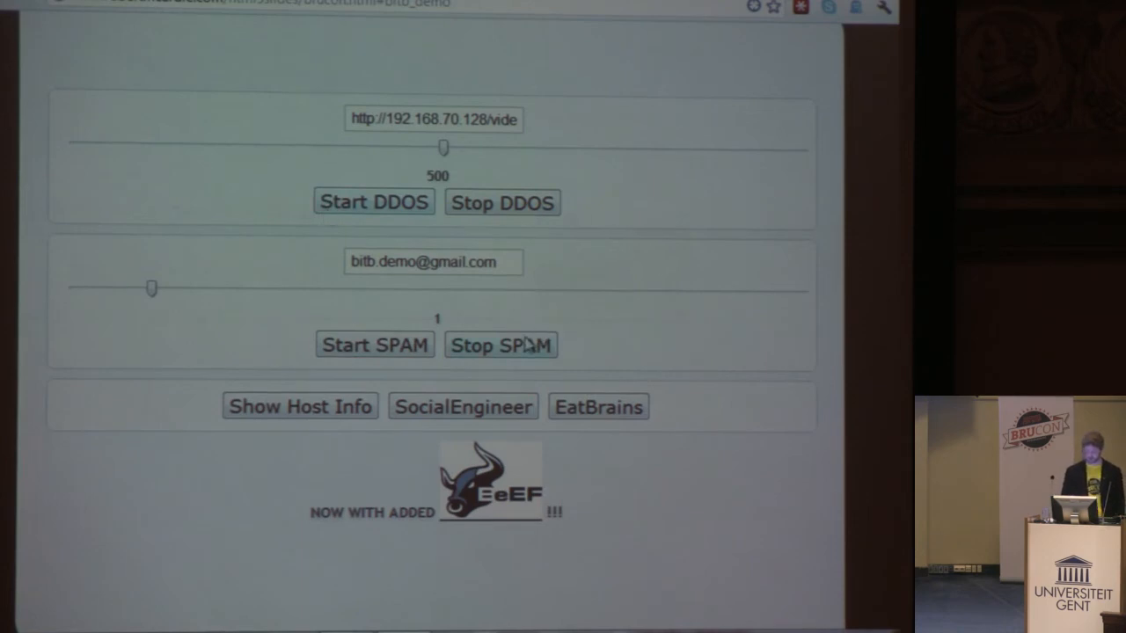
pyautogui.click(269, 39)
pyautogui.click(12, 169)
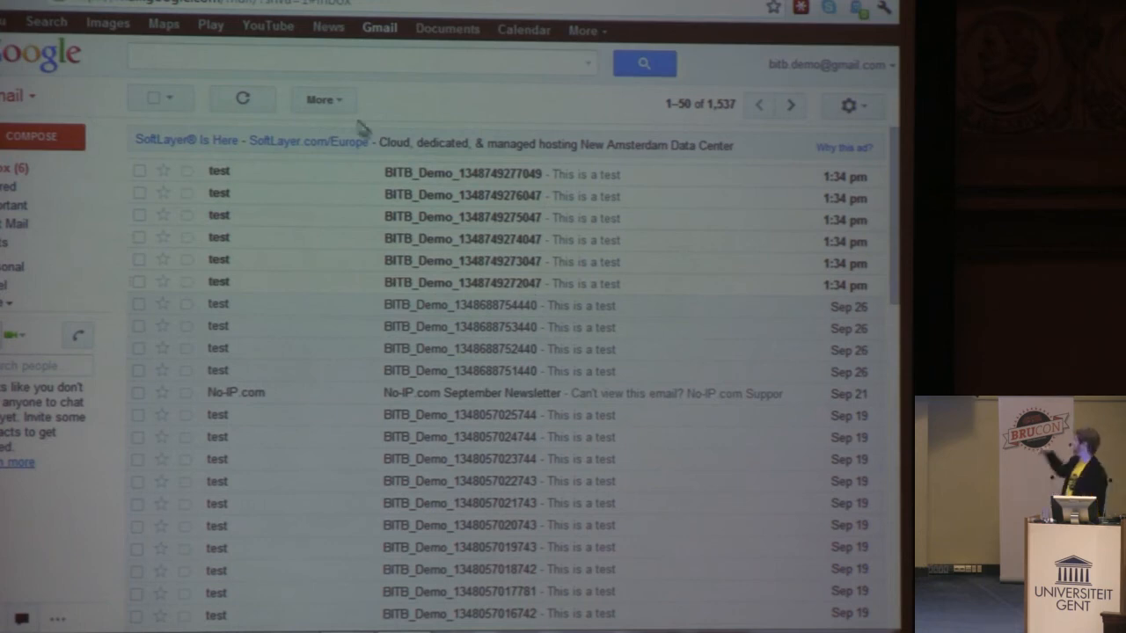
# Back on the control page, show the hooked browser's host info: Chrome 14 on Windows, URL and Belgian IP
pyautogui.hotkey('ctrl', 'Tab')
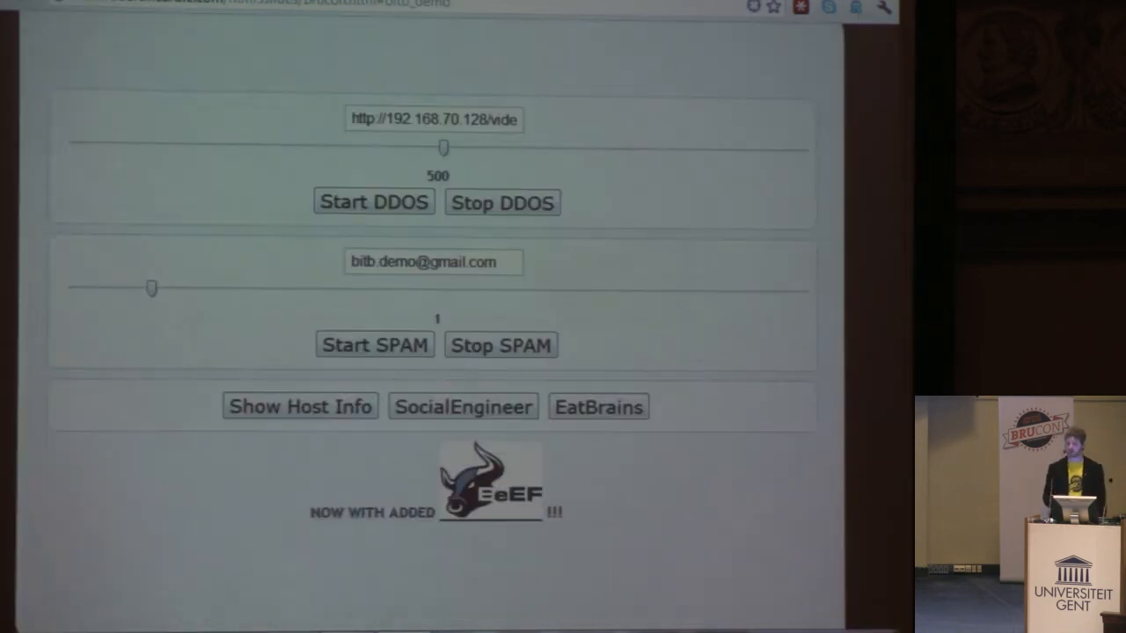
pyautogui.click(291, 422)
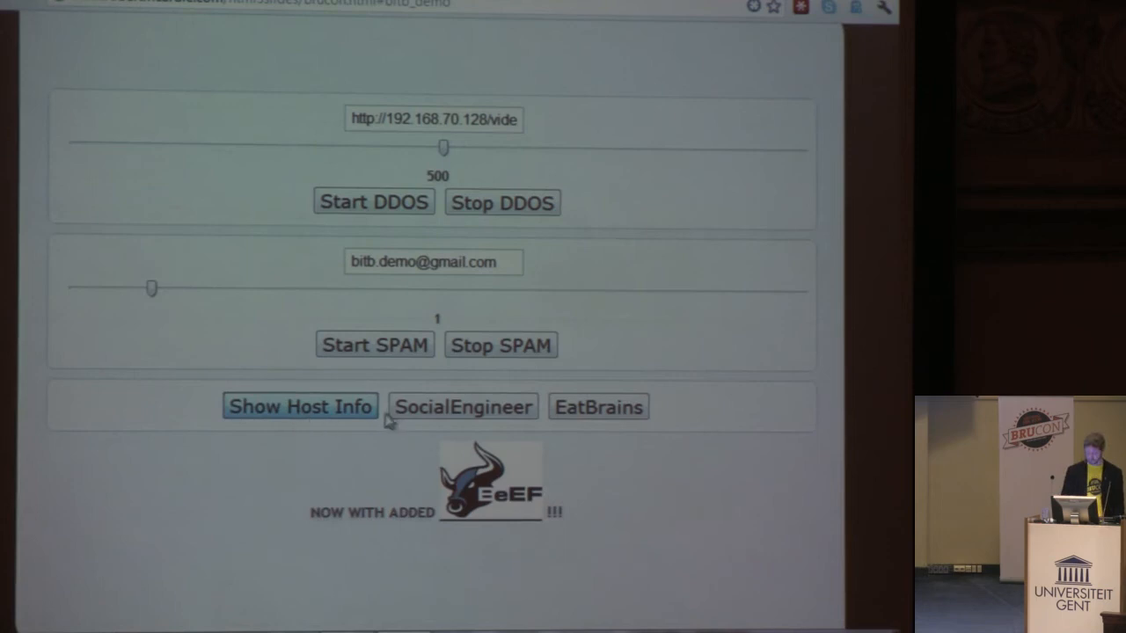
pyautogui.click(336, 407)
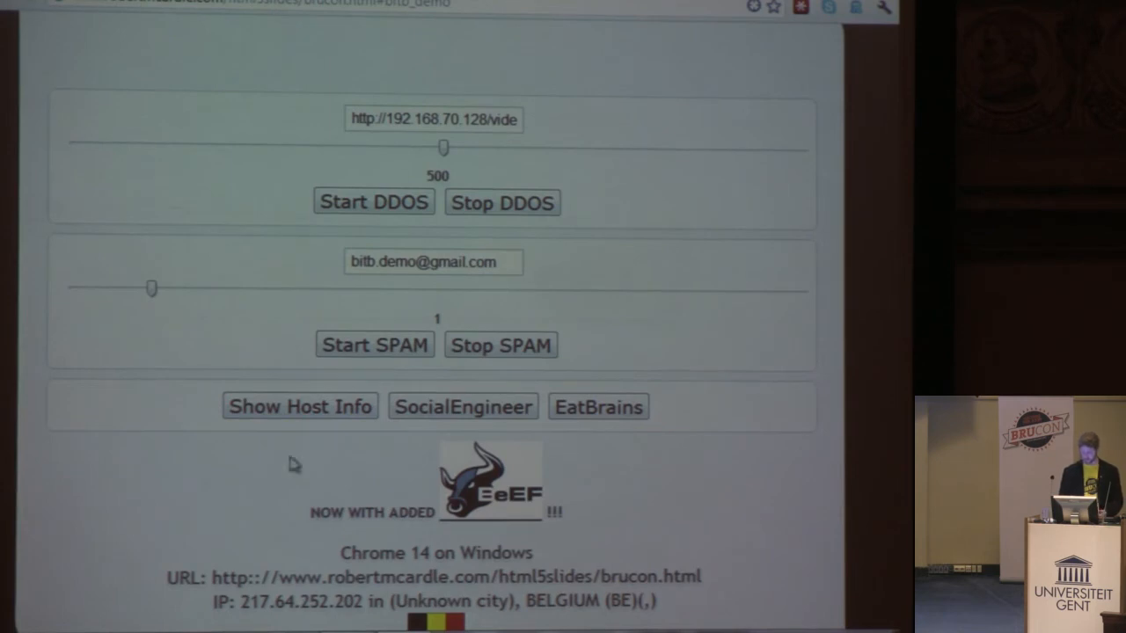
pyautogui.click(264, 415)
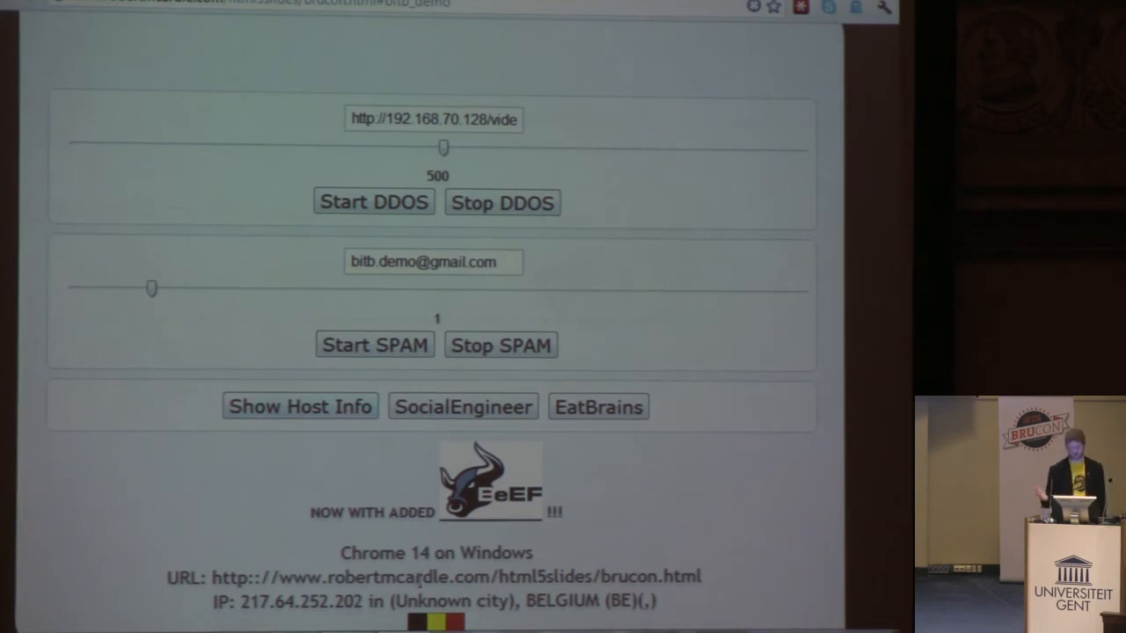
# Pop up the fake Gmail re-login prompt, dismiss it, and launch the EatBrains attack
pyautogui.click(501, 403)
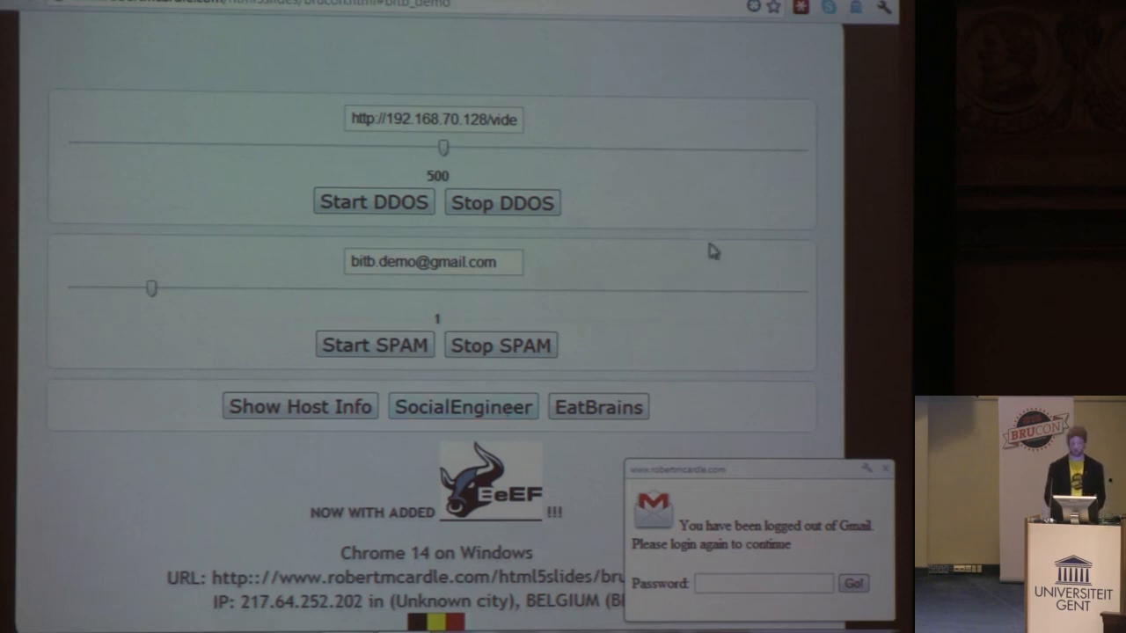
pyautogui.click(883, 468)
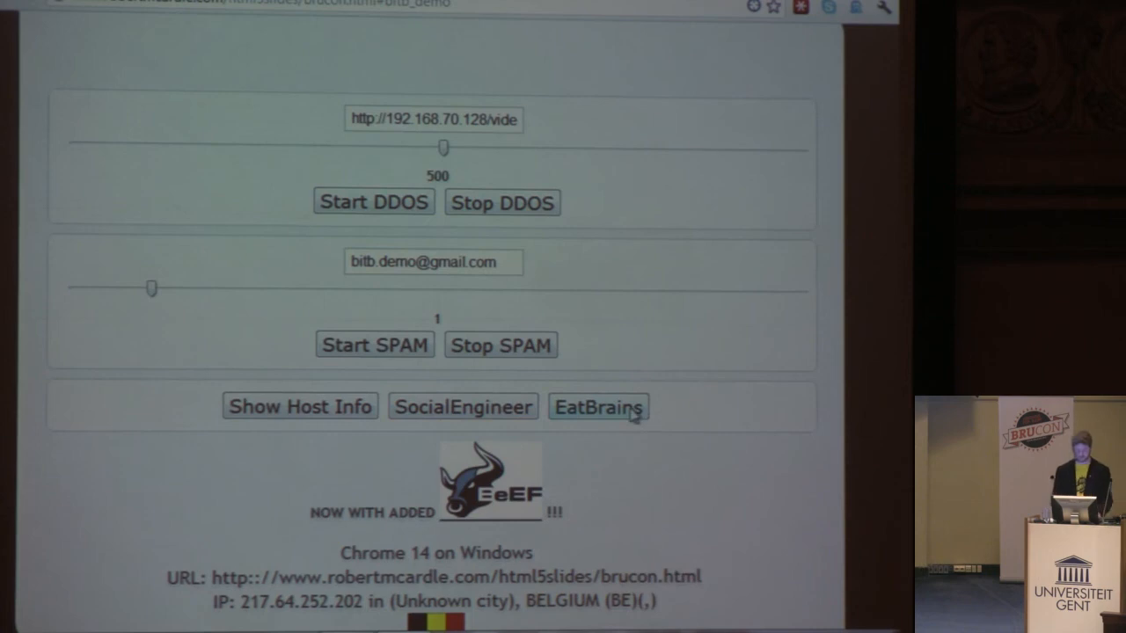
pyautogui.click(598, 407)
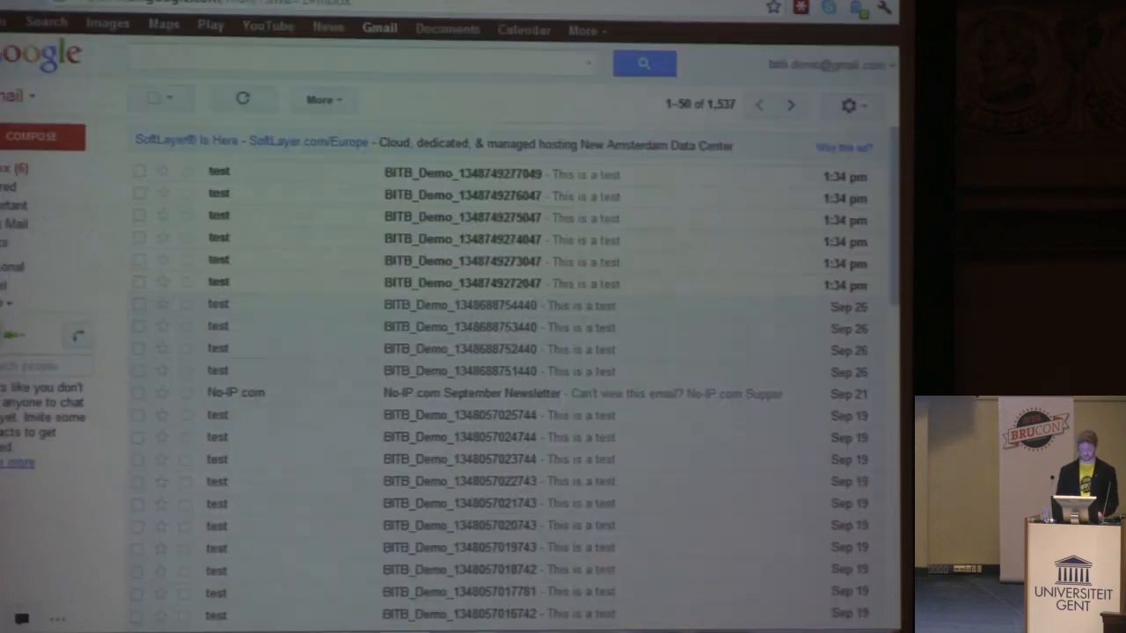
# Switch to the quiz tab and edit the address to the BeEF login URL
pyautogui.click(308, 7)
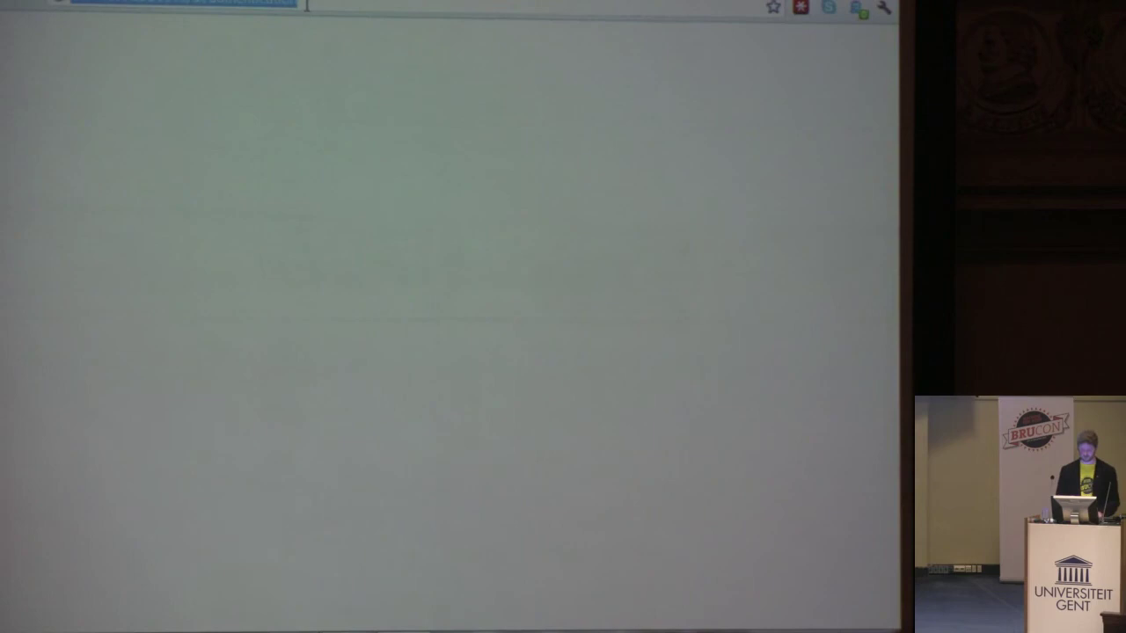
pyautogui.click(306, 3)
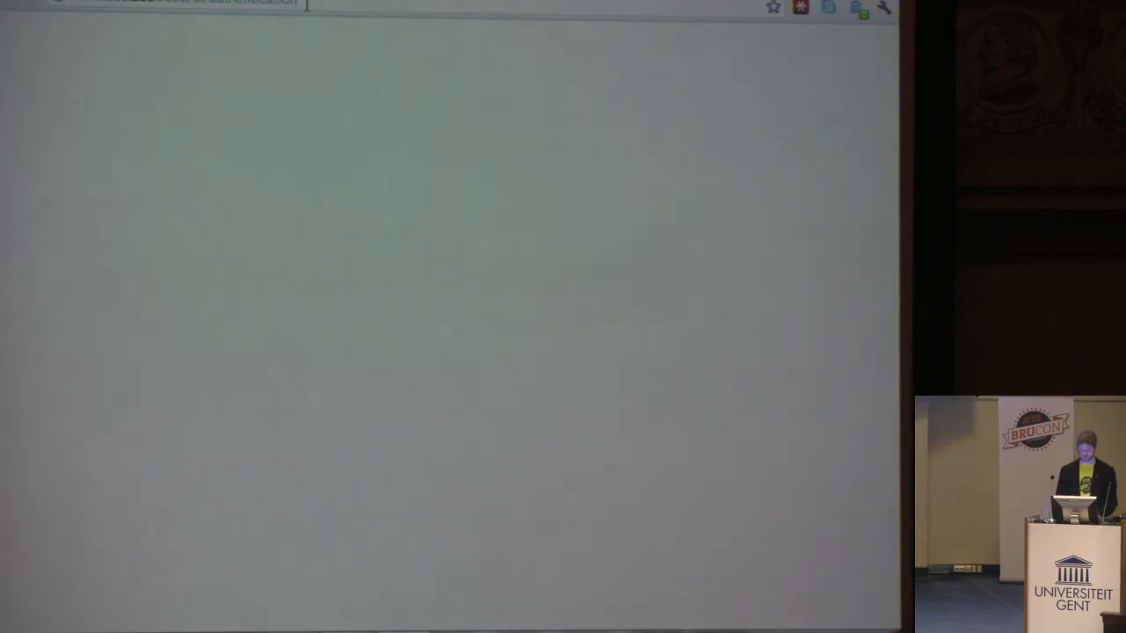
pyautogui.doubleClick(291, 4)
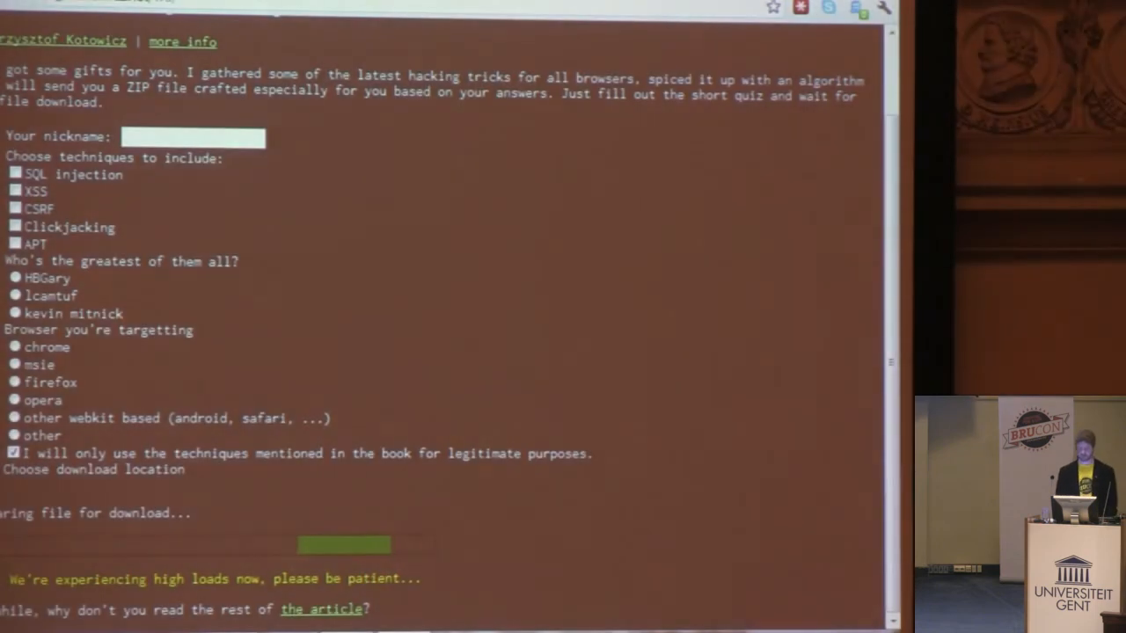
pyautogui.hotkey('ctrl', 'w')
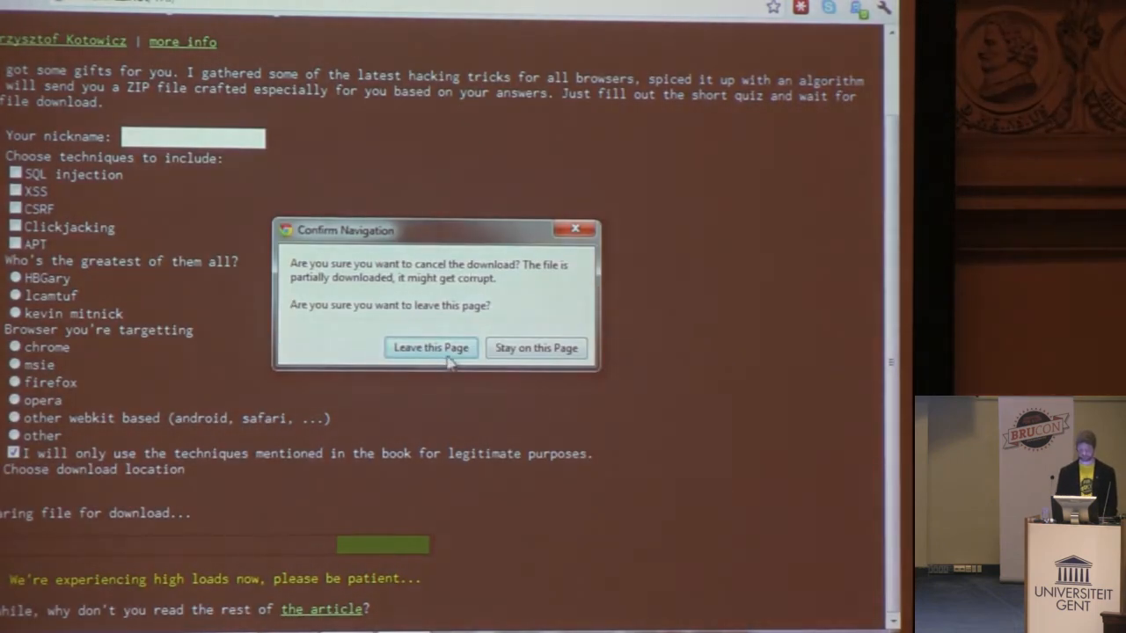
# Confirm Leave this Page on each Confirm Navigation warning
pyautogui.click(431, 347)
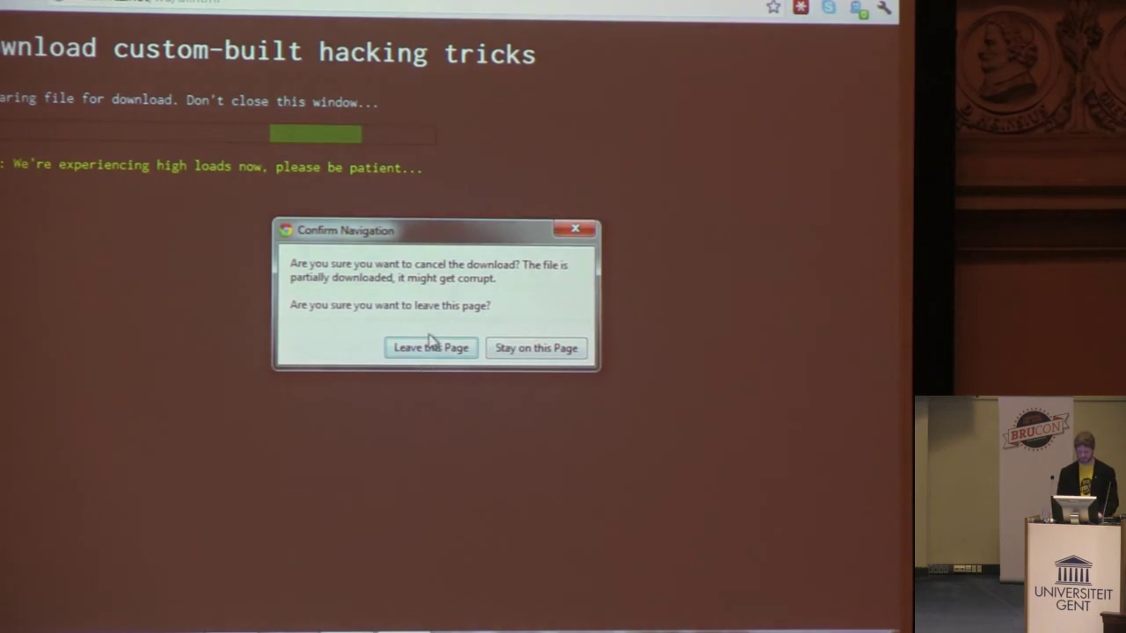
pyautogui.click(438, 352)
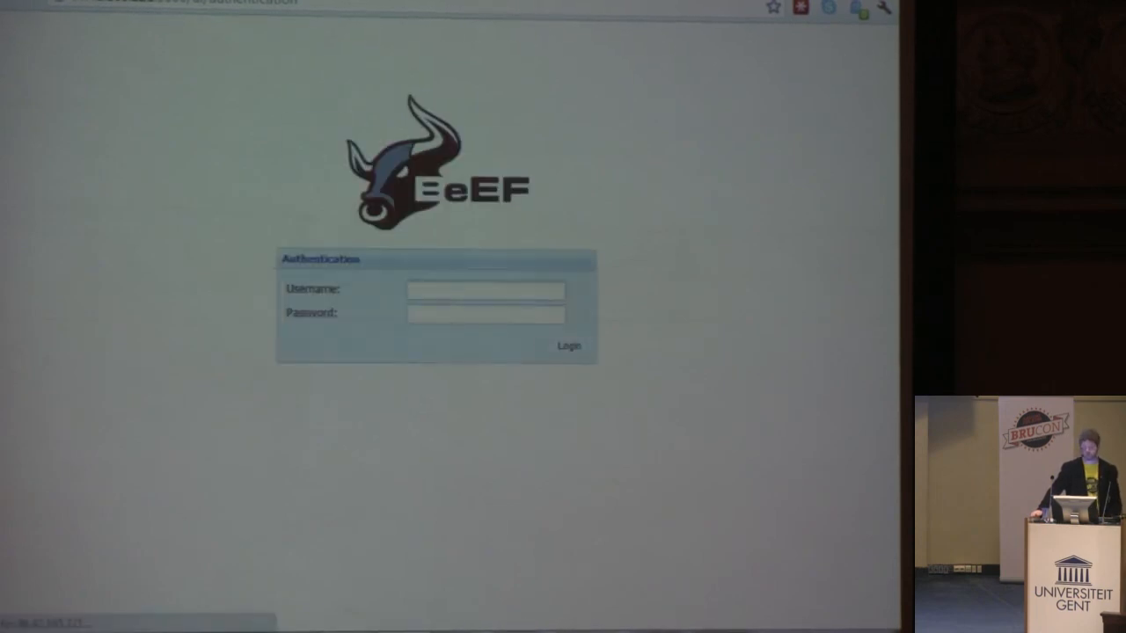
pyautogui.write('beef')
# Enter the BeEF username and password and submit the login form
pyautogui.press('Tab')
pyautogui.write('beef')
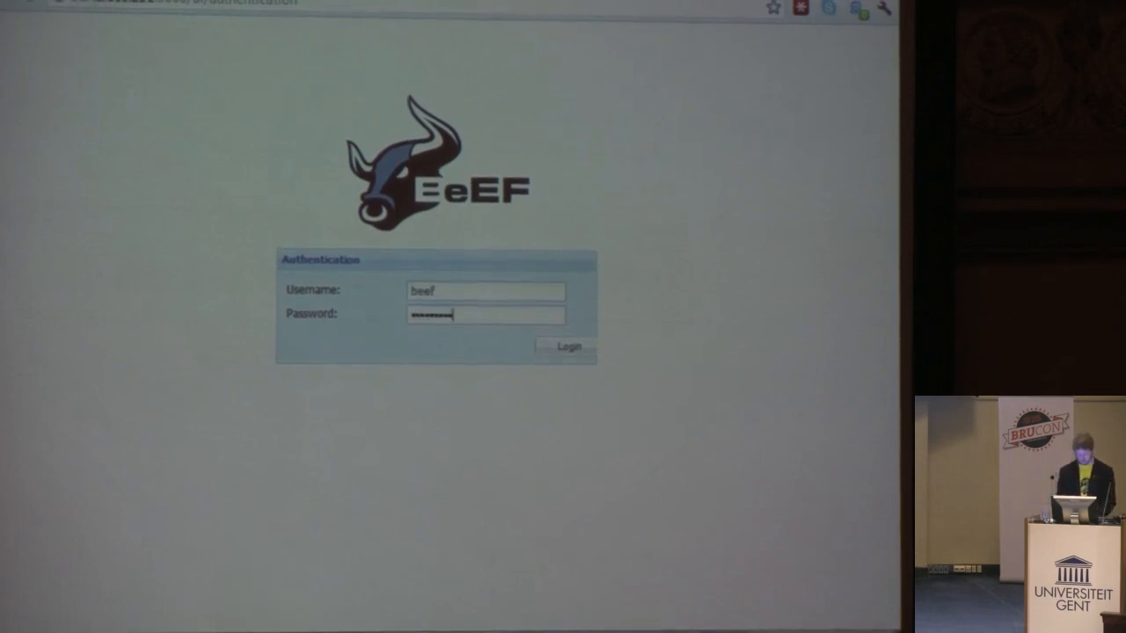
pyautogui.press('Return')
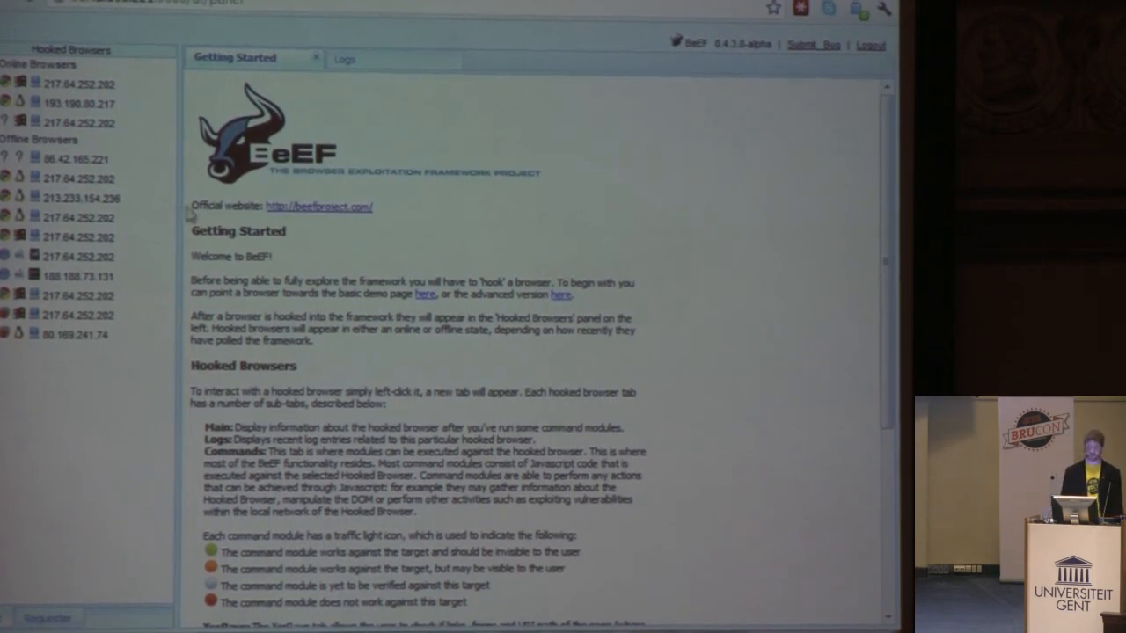
pyautogui.click(79, 103)
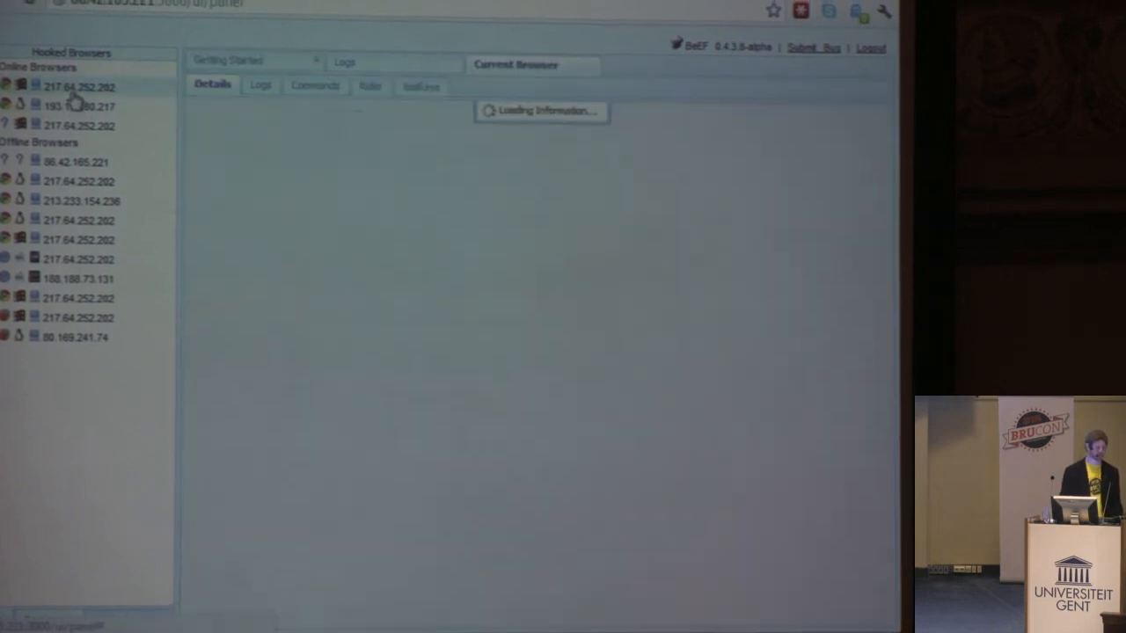
pyautogui.click(315, 83)
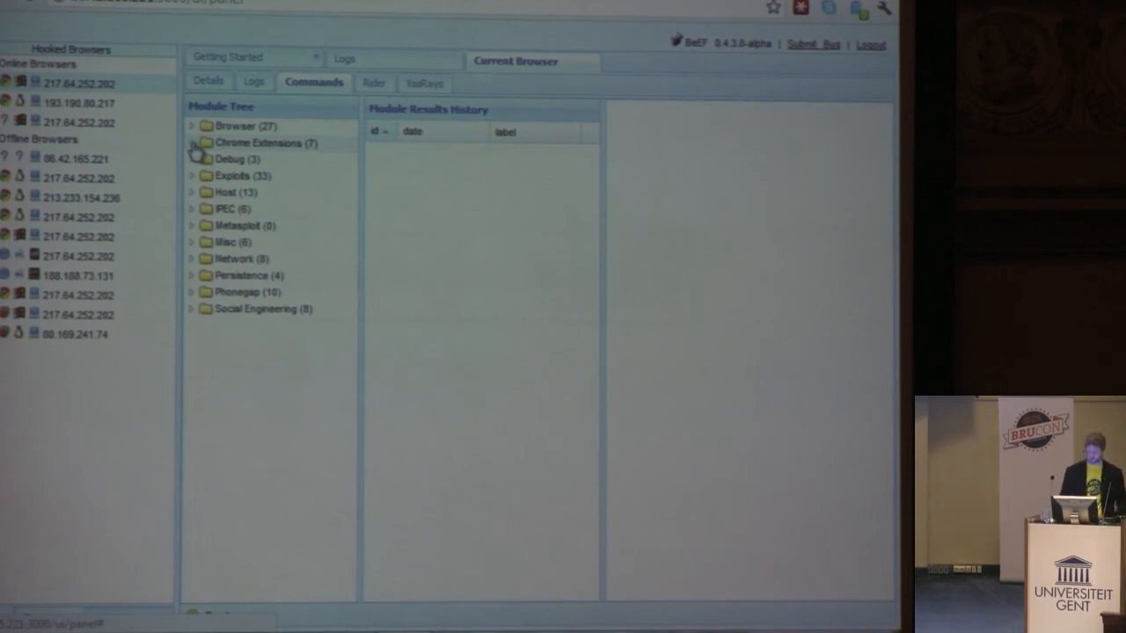
pyautogui.click(193, 125)
pyautogui.click(218, 144)
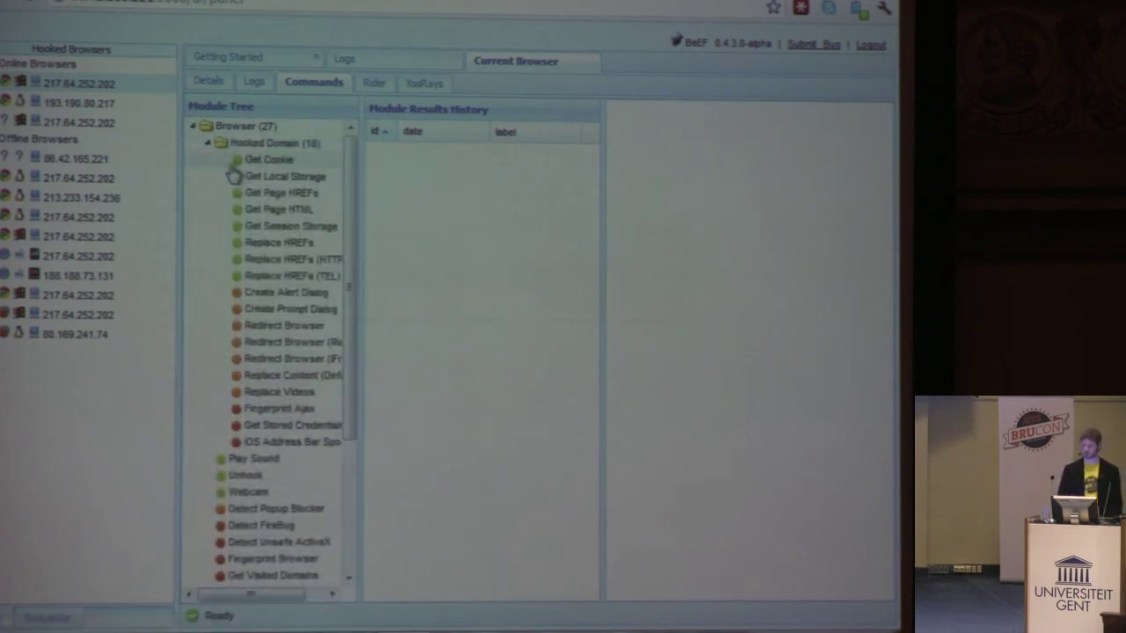
pyautogui.click(285, 292)
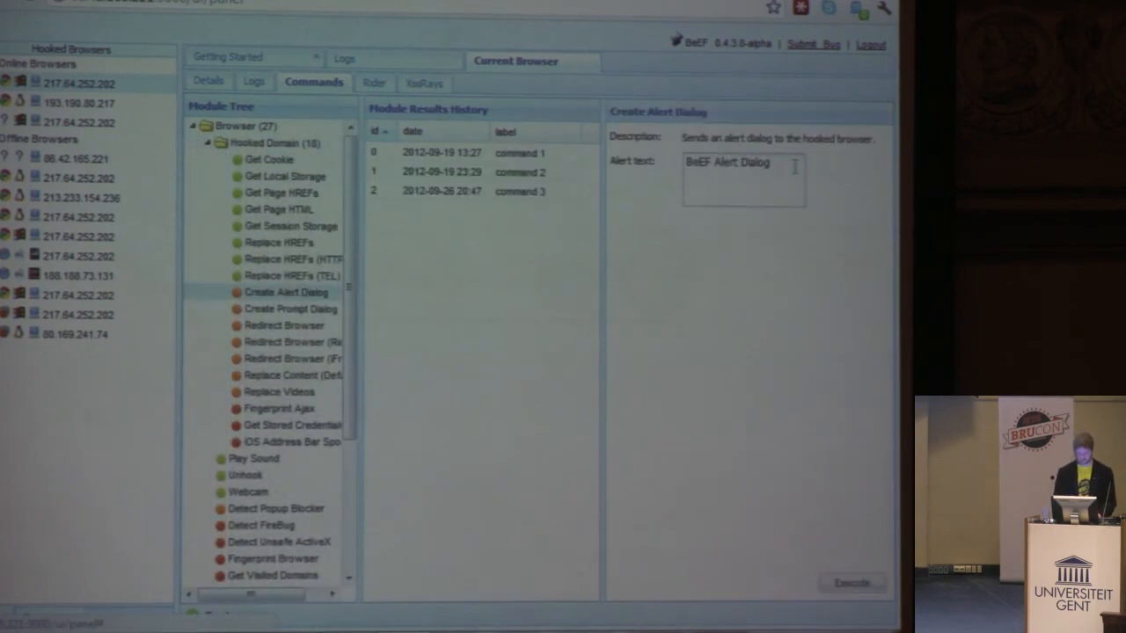
# Set the alert text to 'Hi From Brucon', execute it, and dismiss the alert on the victim page
pyautogui.doubleClick(756, 162)
pyautogui.hotkey('ctrl', 'a')
pyautogui.write('Hi')
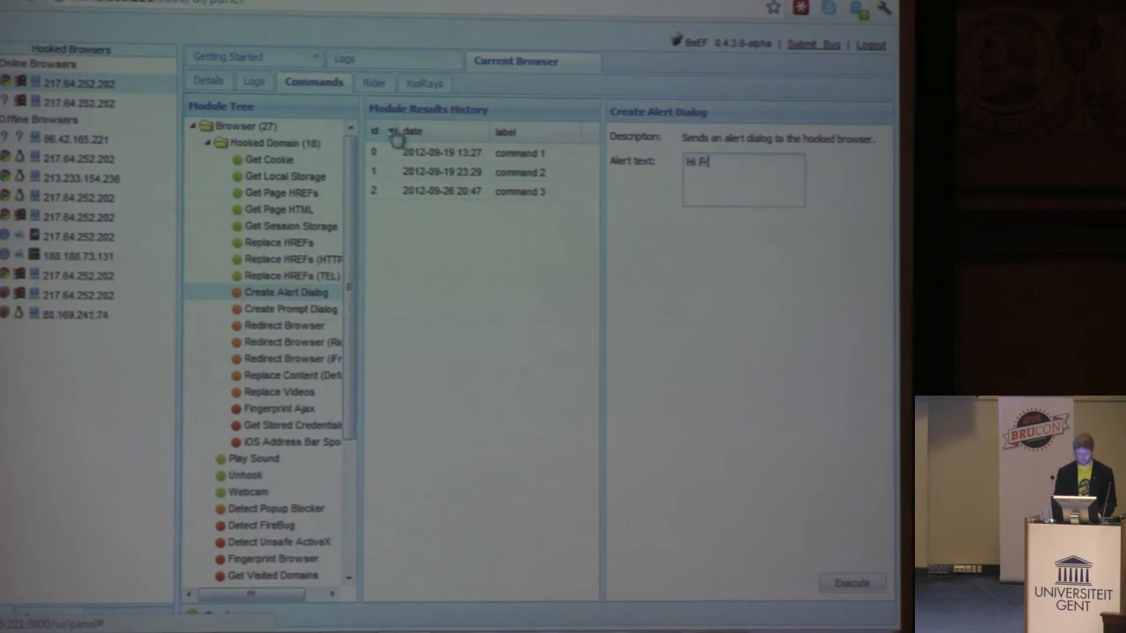
pyautogui.write(' From Brucon')
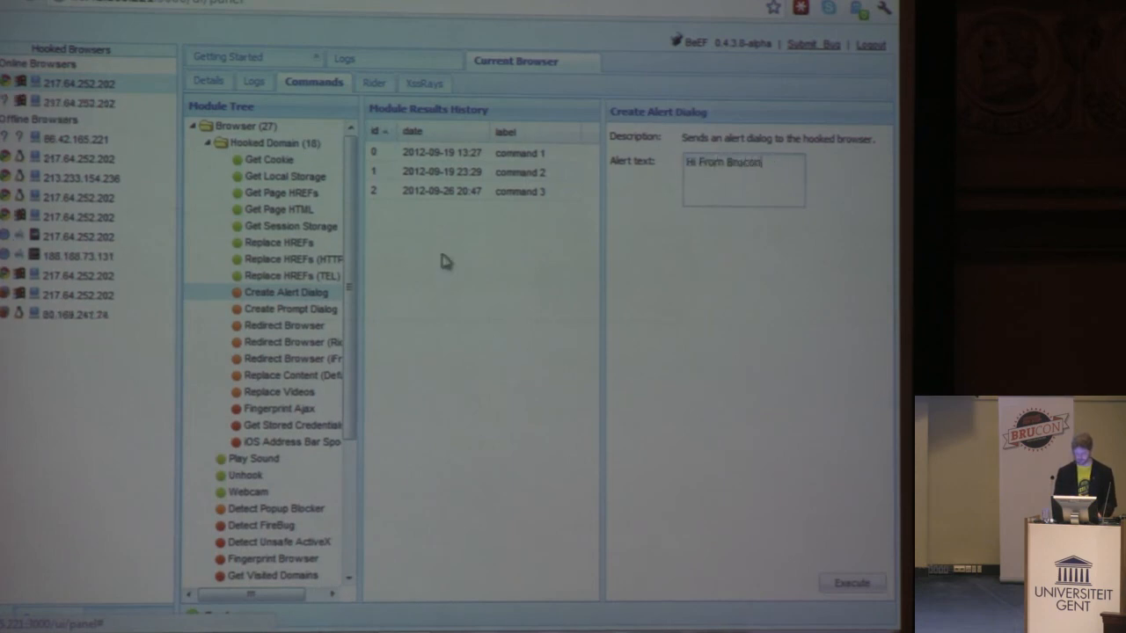
pyautogui.click(851, 583)
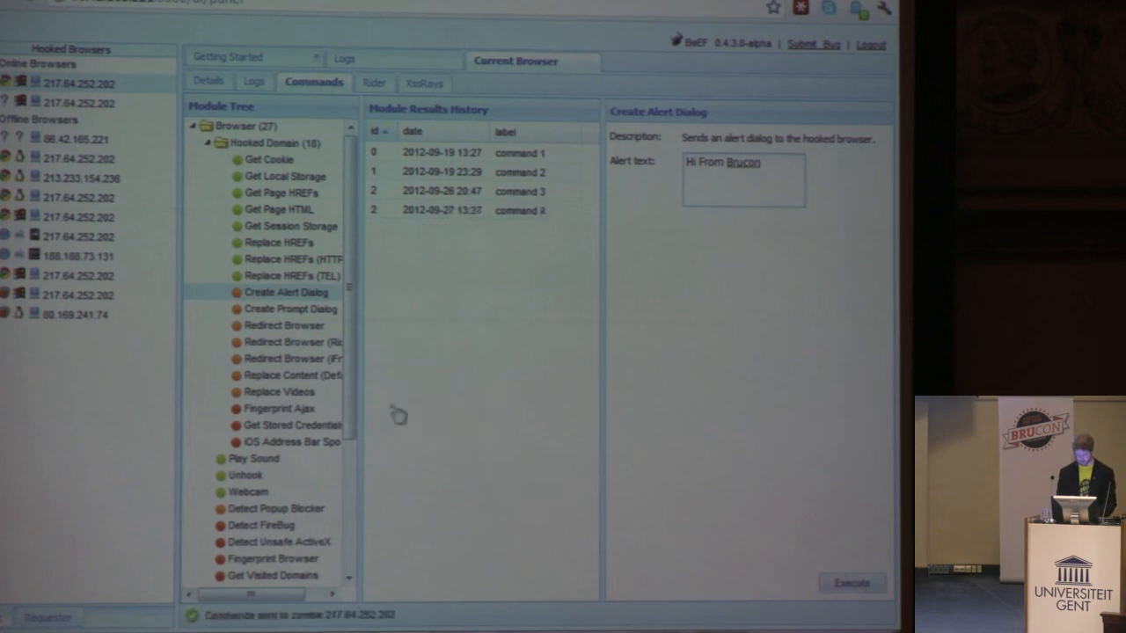
pyautogui.hotkey('ctrl', 'Tab')
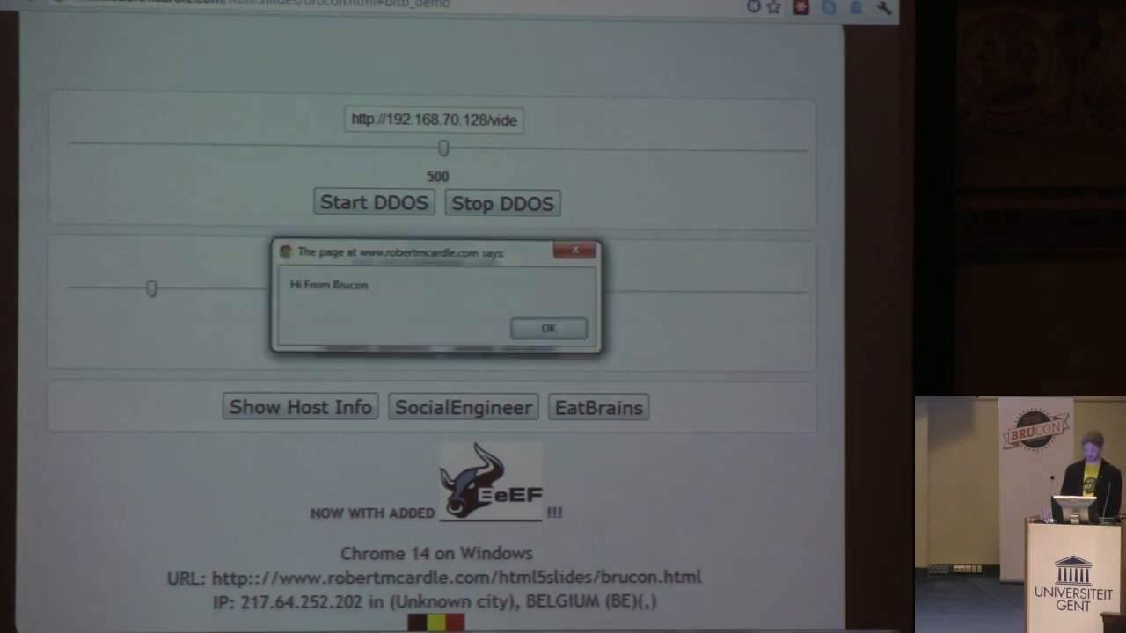
pyautogui.click(548, 329)
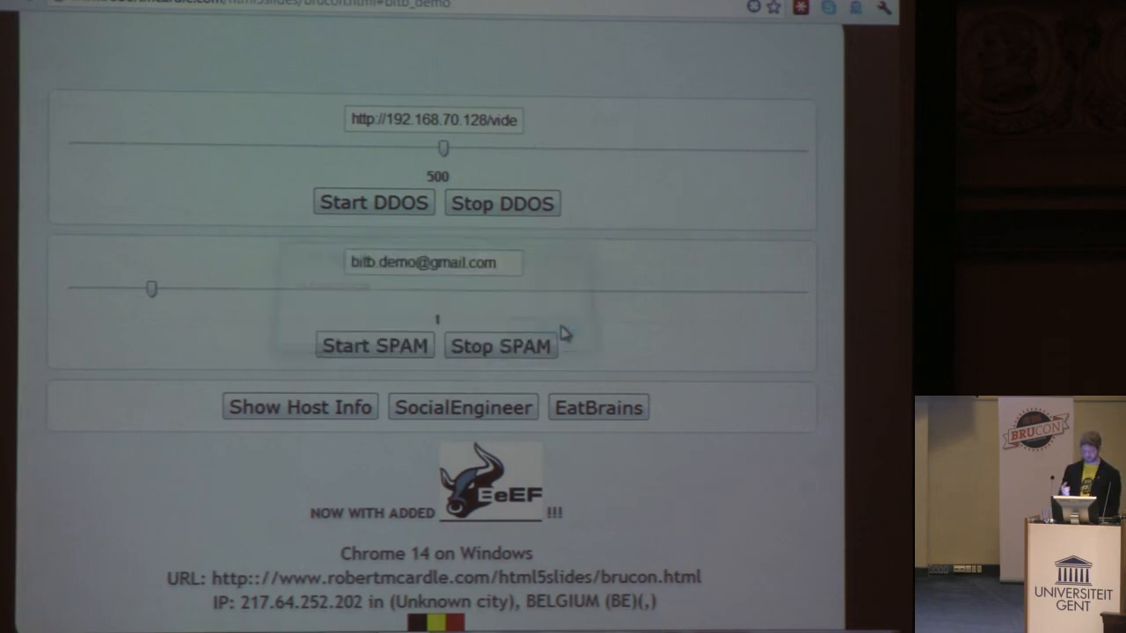
pyautogui.hotkey('ctrl', 'Tab')
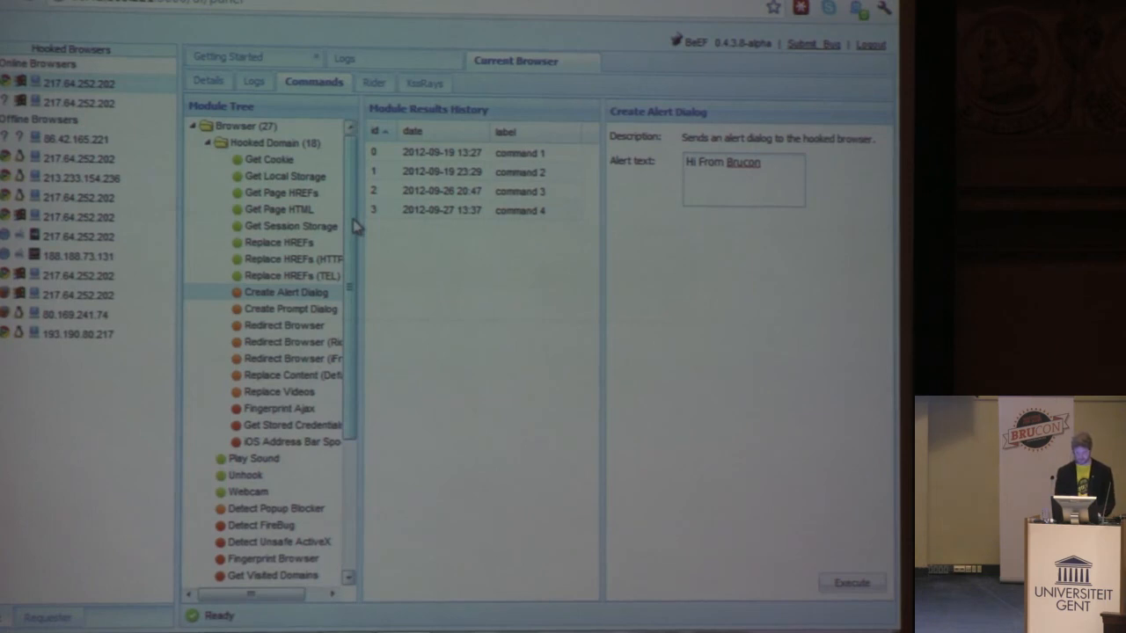
# Reach the Port Scanner module under the Network group
pyautogui.click(349, 501)
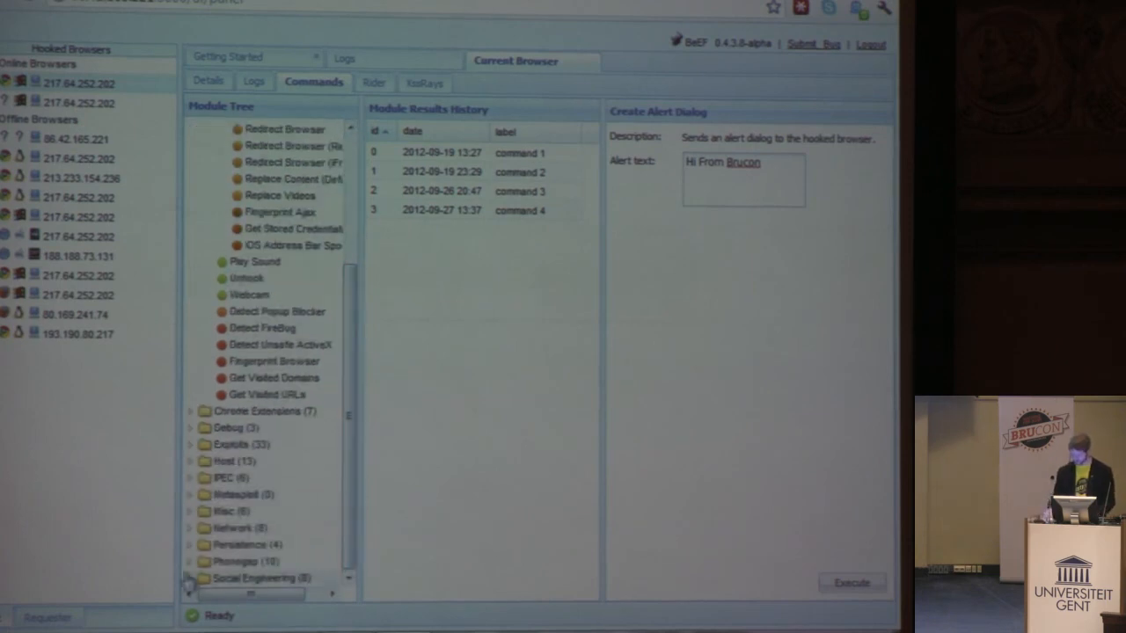
pyautogui.click(192, 527)
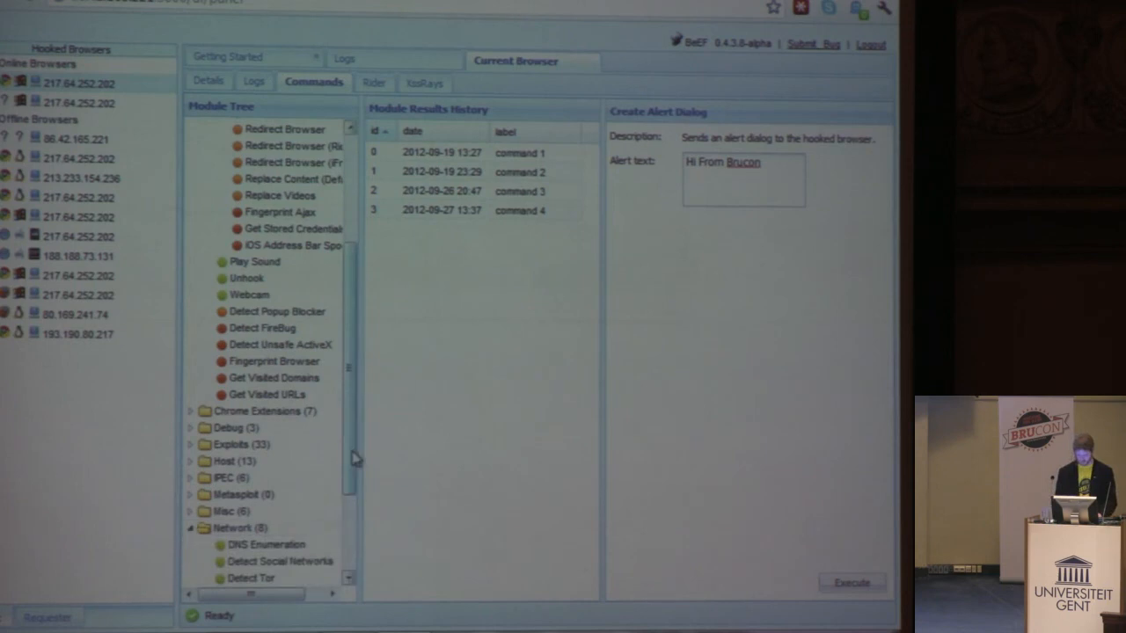
pyautogui.moveTo(355, 457); pyautogui.dragTo(355, 528)
pyautogui.click(257, 461)
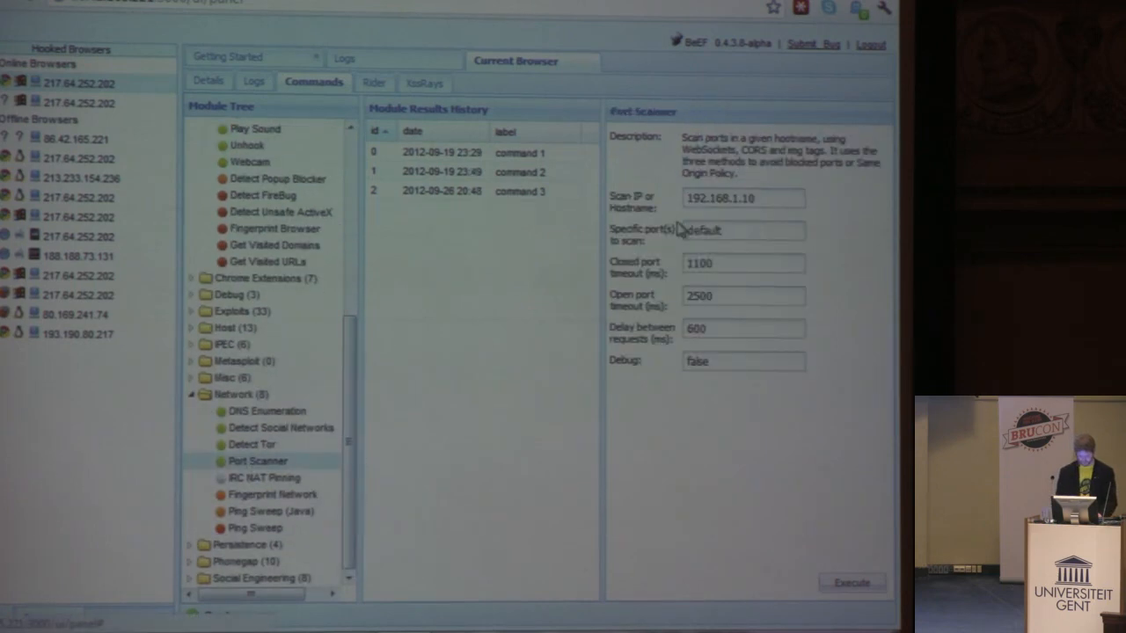
# Set Scan IP 192.168.70.128 and ports 78,79,80, then execute the scan
pyautogui.click(729, 197)
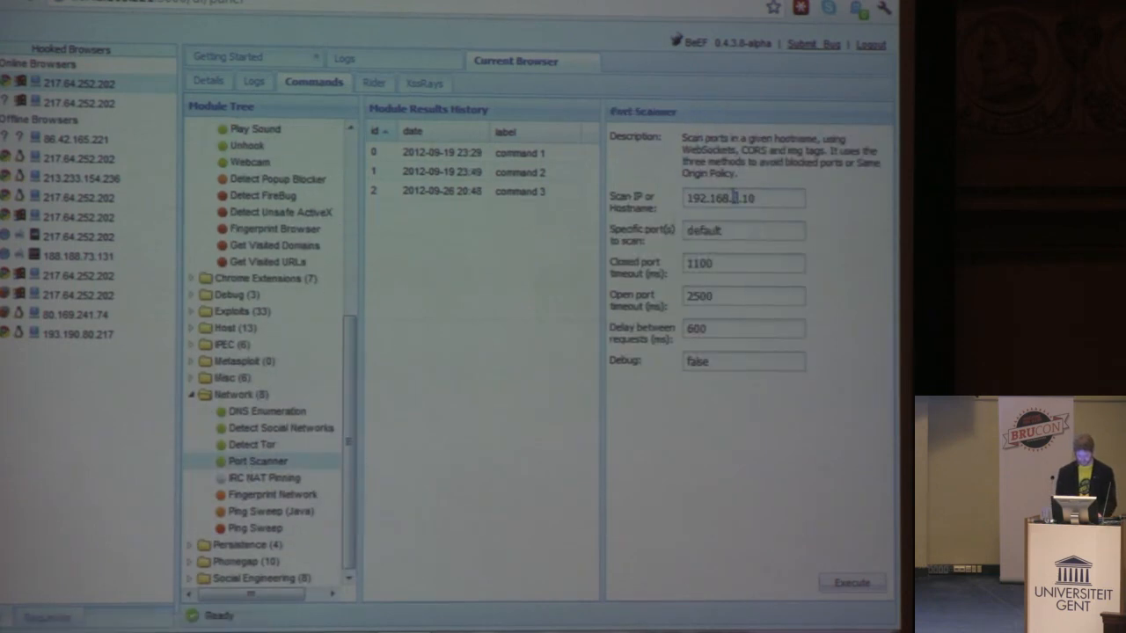
pyautogui.write('00')
pyautogui.press('BackSpace')
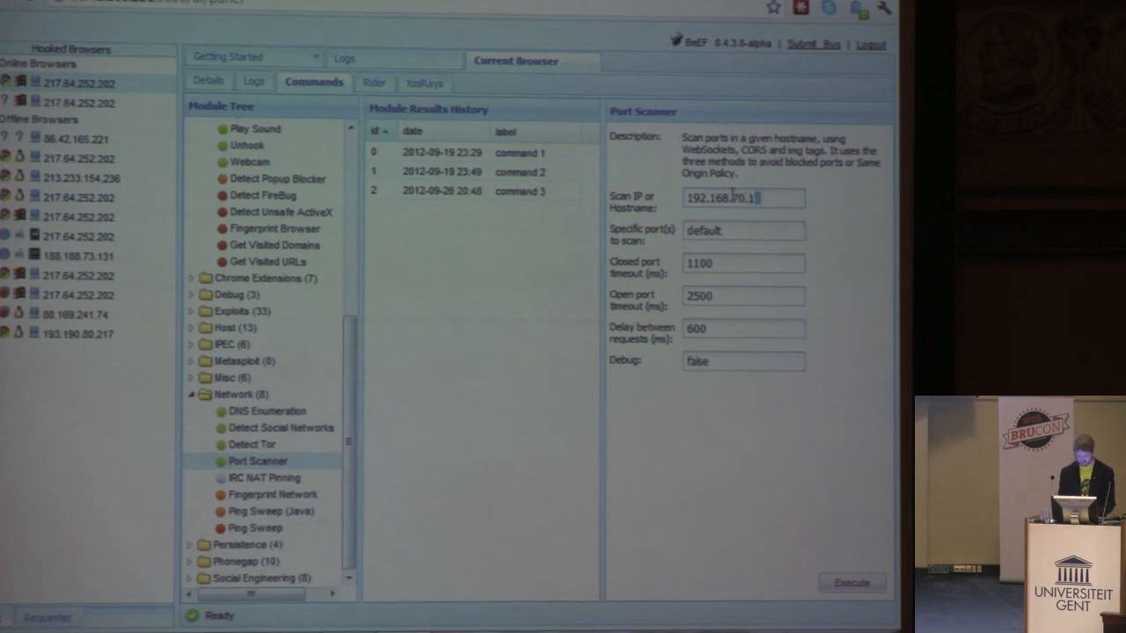
pyautogui.write('28')
pyautogui.moveTo(739, 223); pyautogui.dragTo(684, 230)
pyautogui.write('78,79,80')
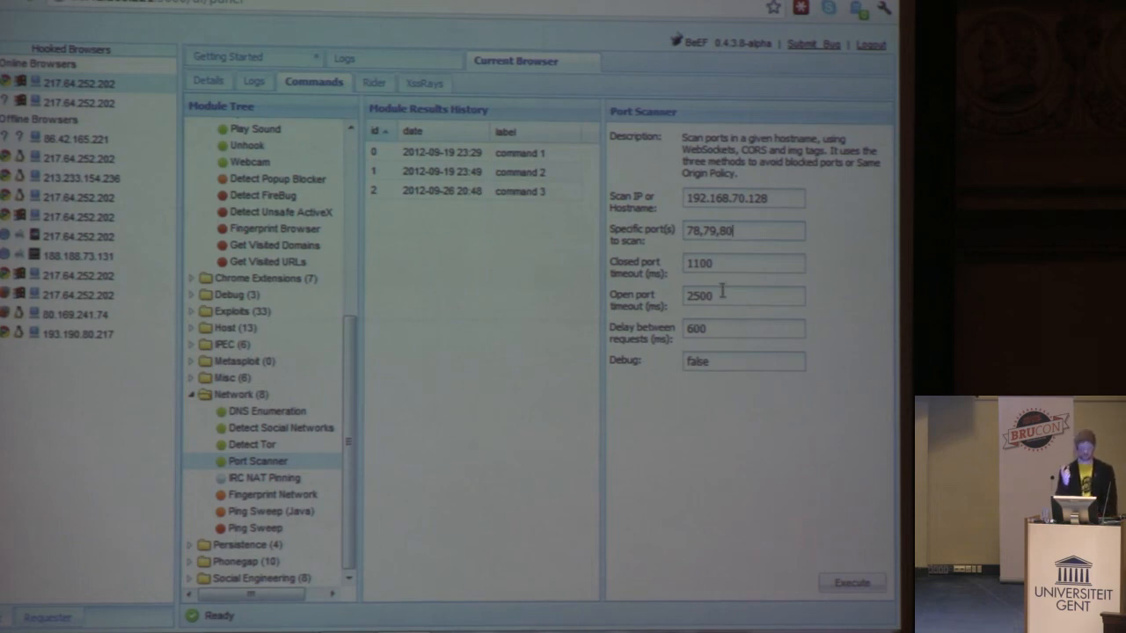
pyautogui.click(851, 583)
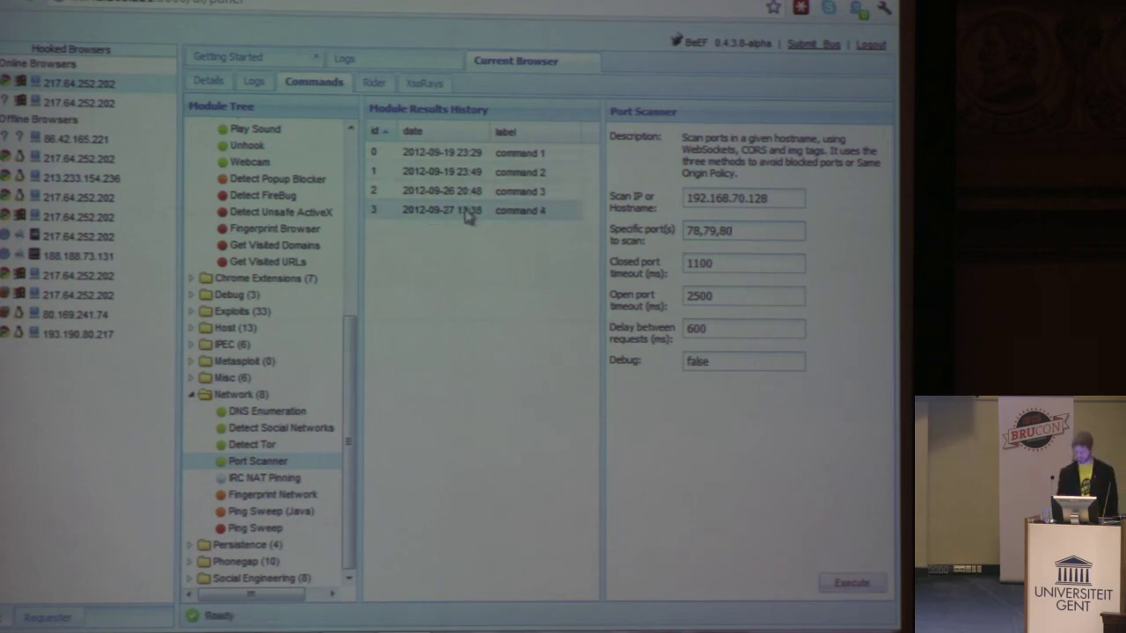
# Show the command 4 port scan results: ports 78 and 80 open, scan finished in 11105 ms
pyautogui.click(469, 212)
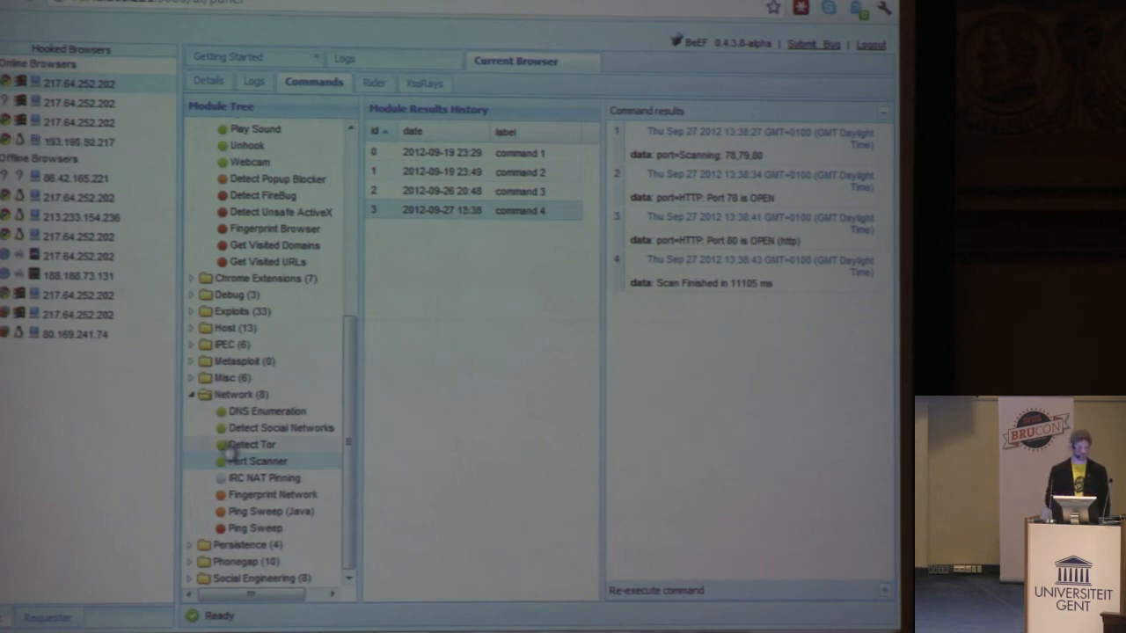
# Select Pretty Theft under Social Engineering with the Custom Logo host set to 86.42.165.221
pyautogui.doubleClick(327, 577)
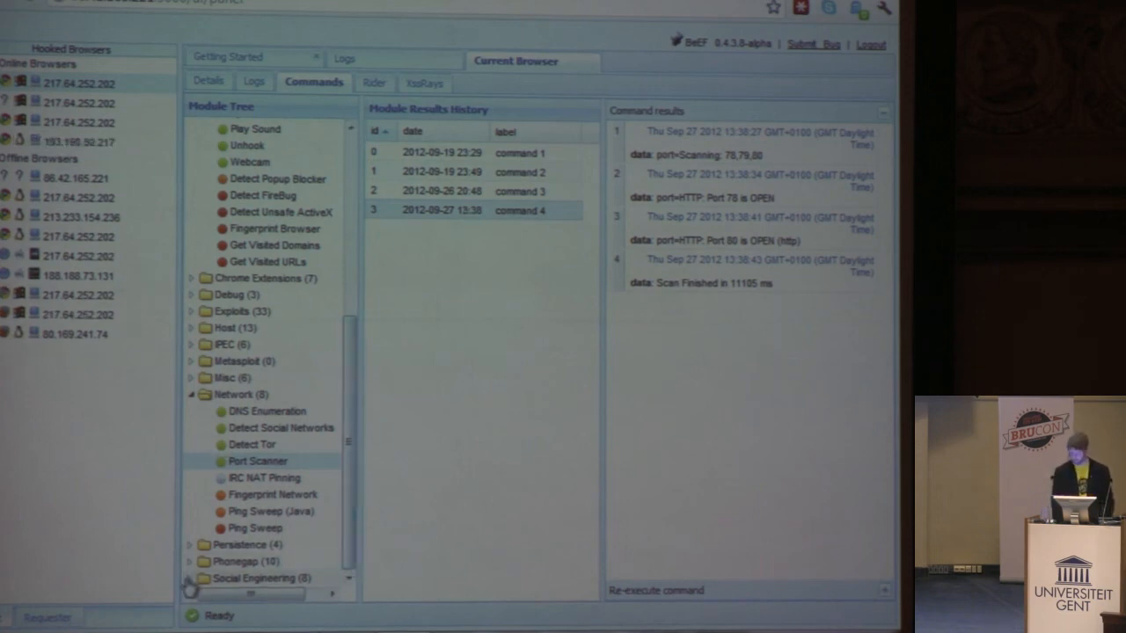
pyautogui.scroll(-3, 349, 448)
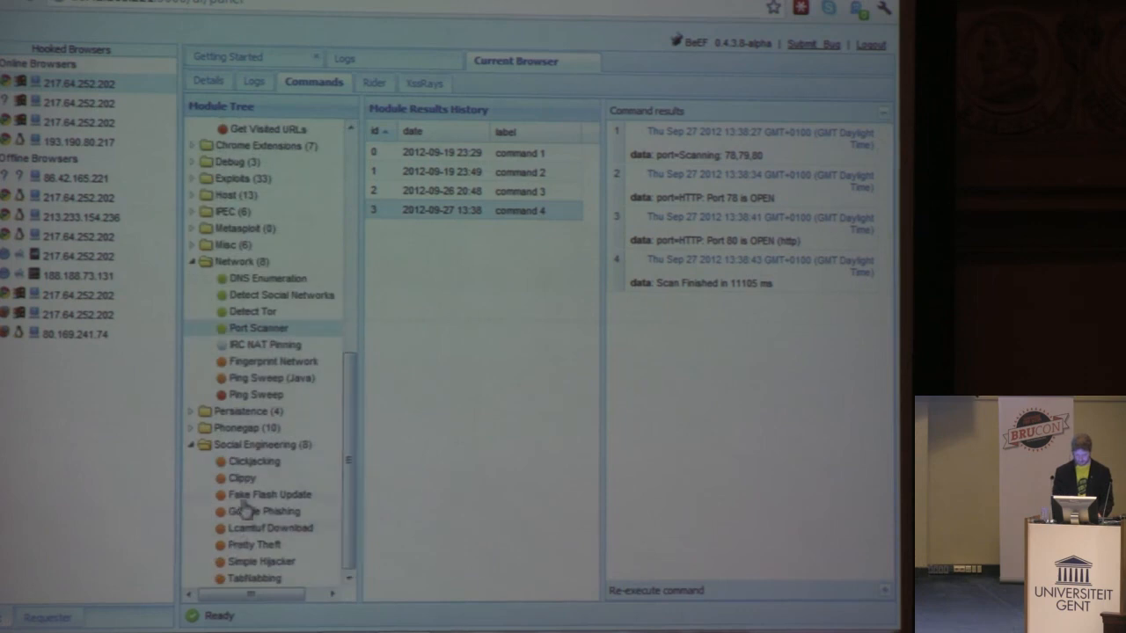
pyautogui.click(264, 544)
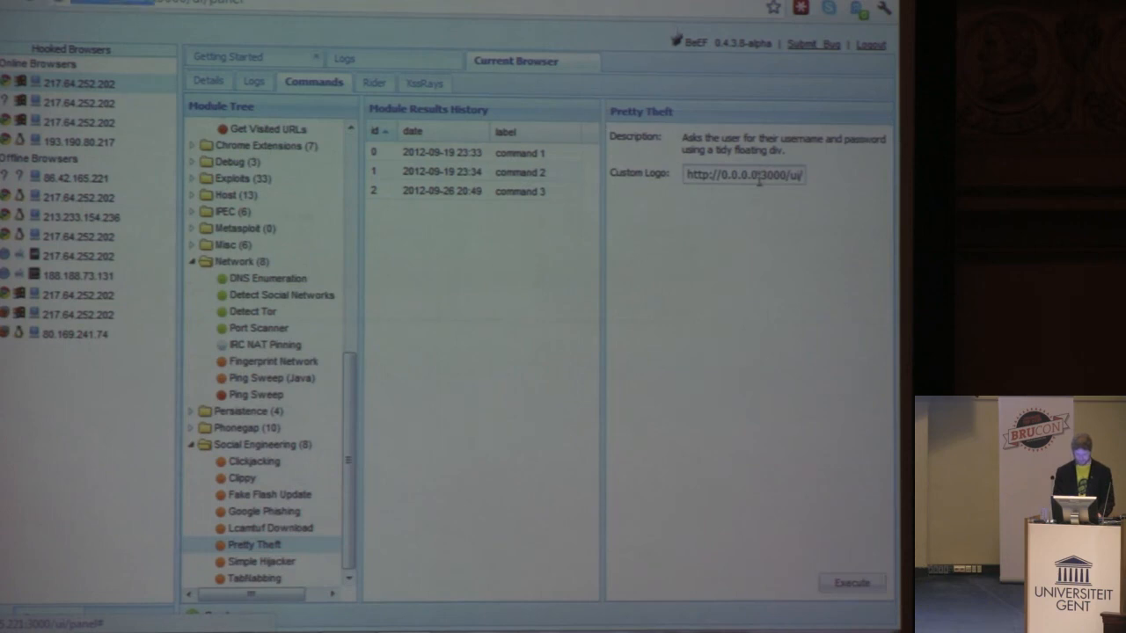
pyautogui.moveTo(762, 174); pyautogui.dragTo(686, 174)
pyautogui.write('http://86.42.165.221')
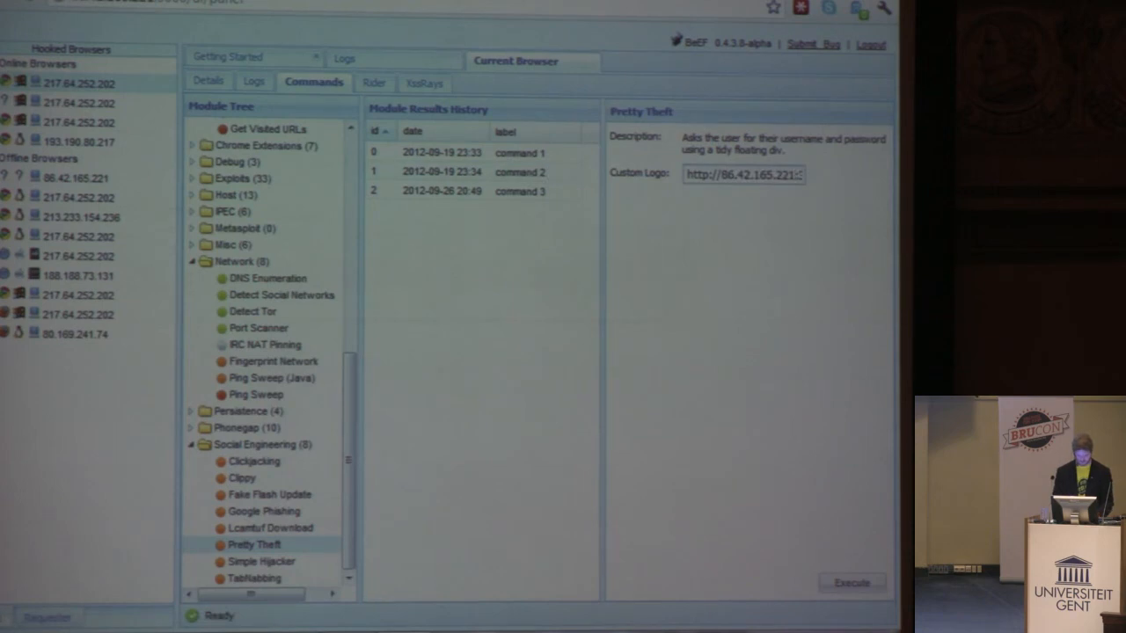
# Execute Pretty Theft and view the fake session-timeout login on the victim's page
pyautogui.click(851, 584)
pyautogui.hotkey('ctrl', 'Tab')
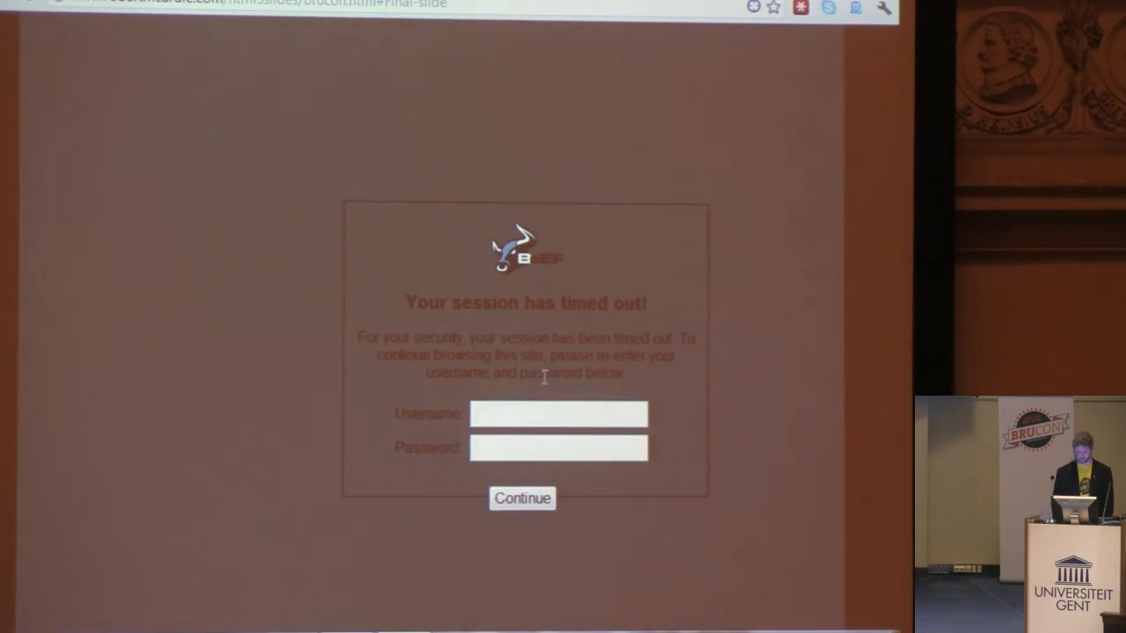
# Submit username 'test' and a password in the fake login, then view the captured credentials in BeEF
pyautogui.click(543, 411)
pyautogui.press('Tab')
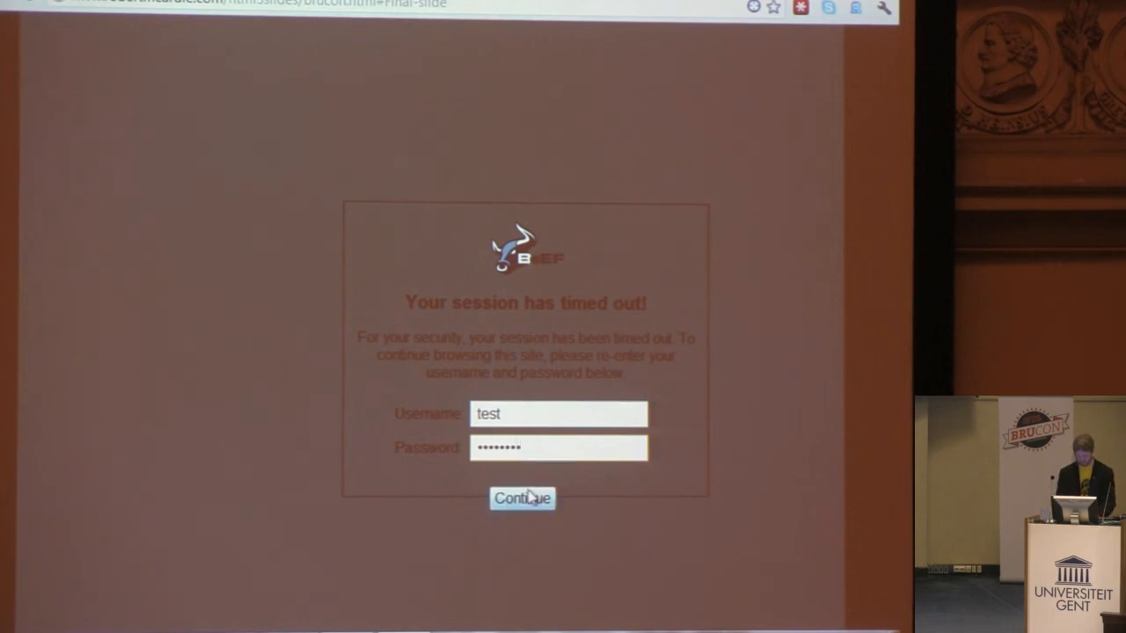
pyautogui.click(522, 498)
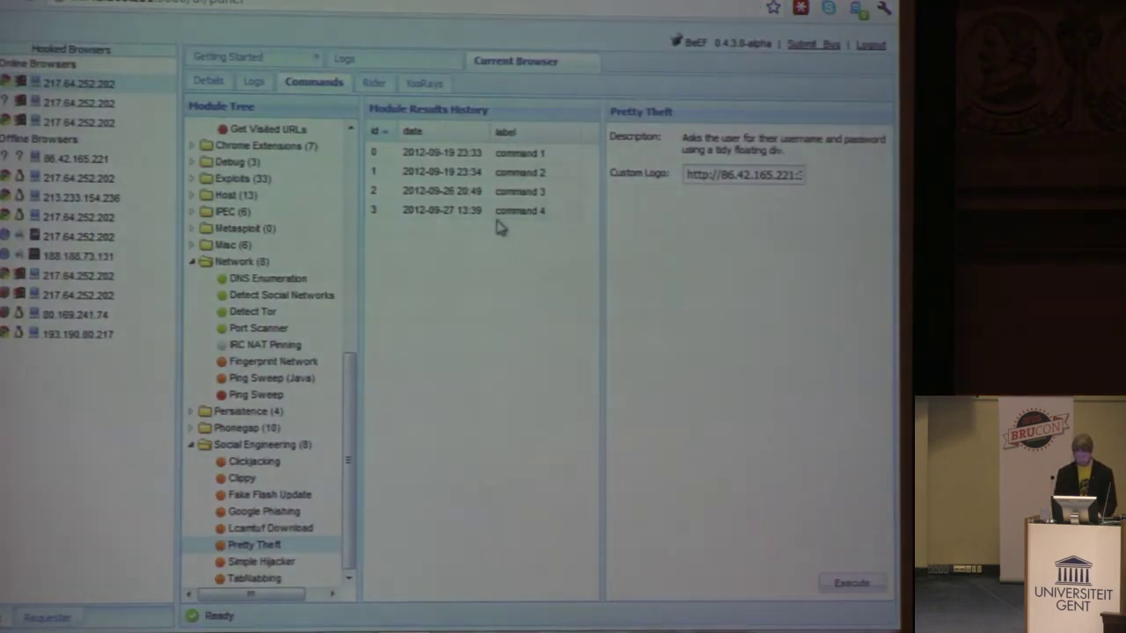
pyautogui.click(499, 211)
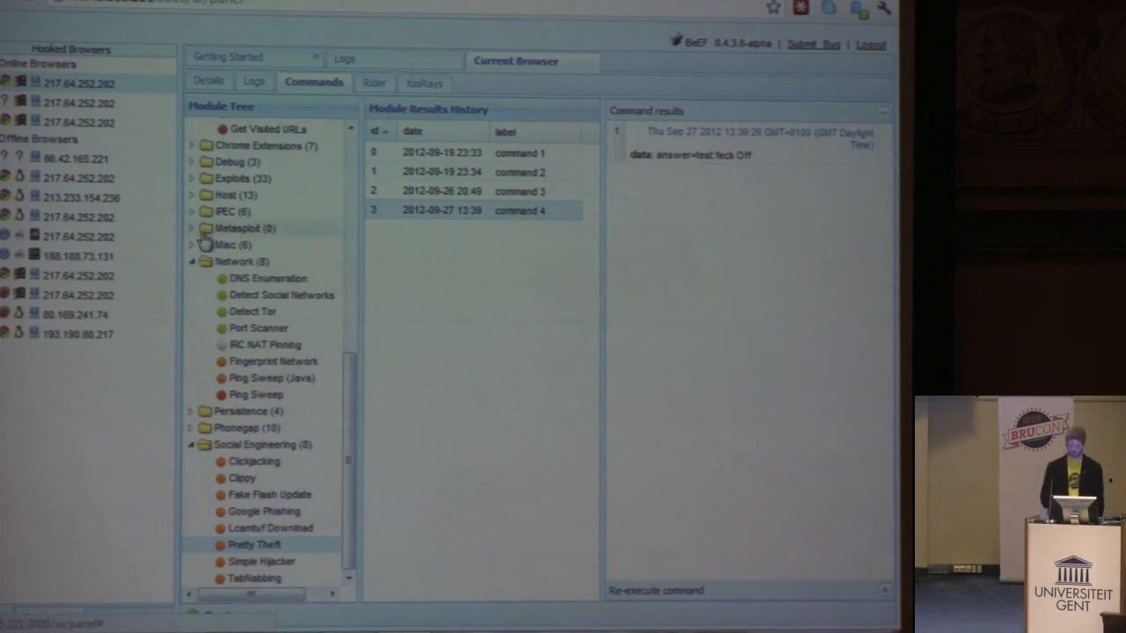
# Execute Redirect Browser (Rickroll) on the hooked browser, then return from the video to the loading slides page
pyautogui.click(350, 160)
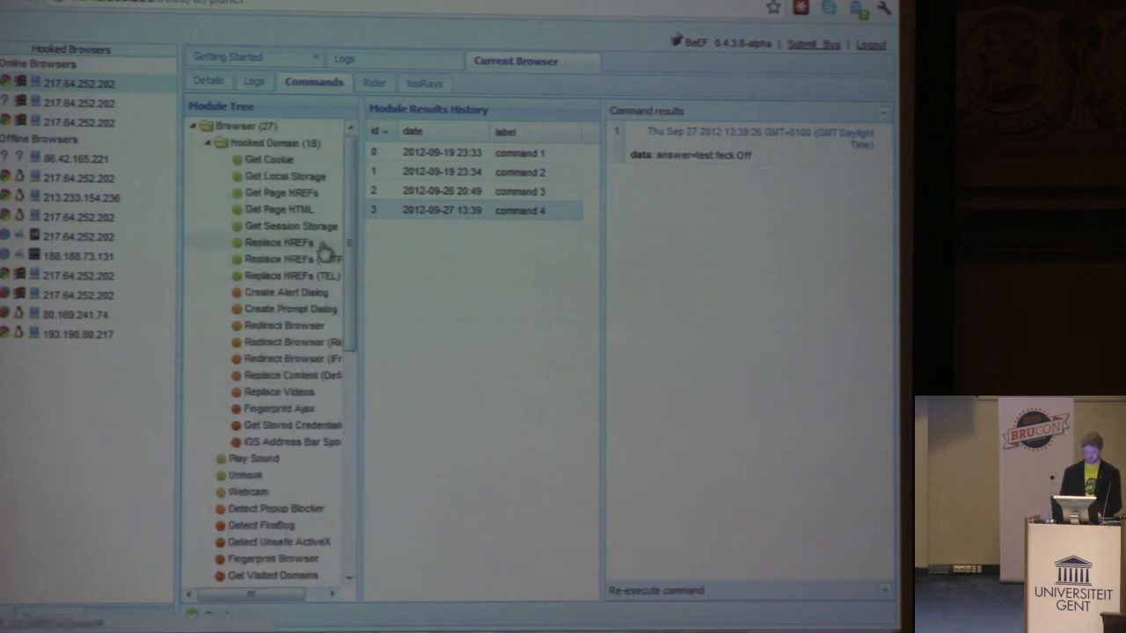
pyautogui.click(291, 342)
pyautogui.click(848, 582)
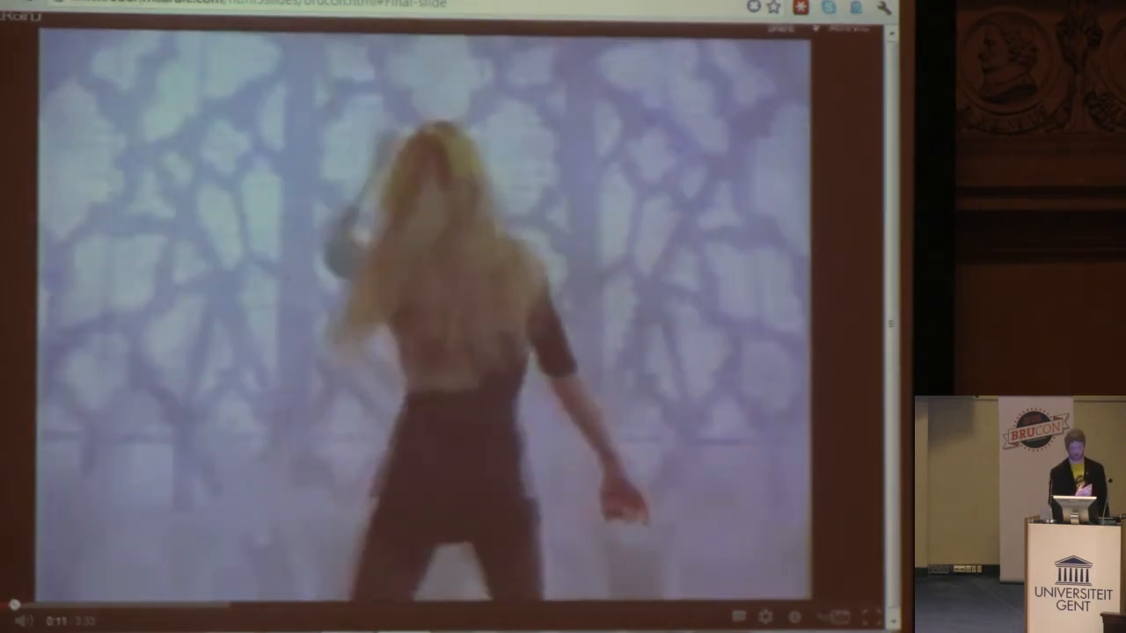
pyautogui.press('F5')
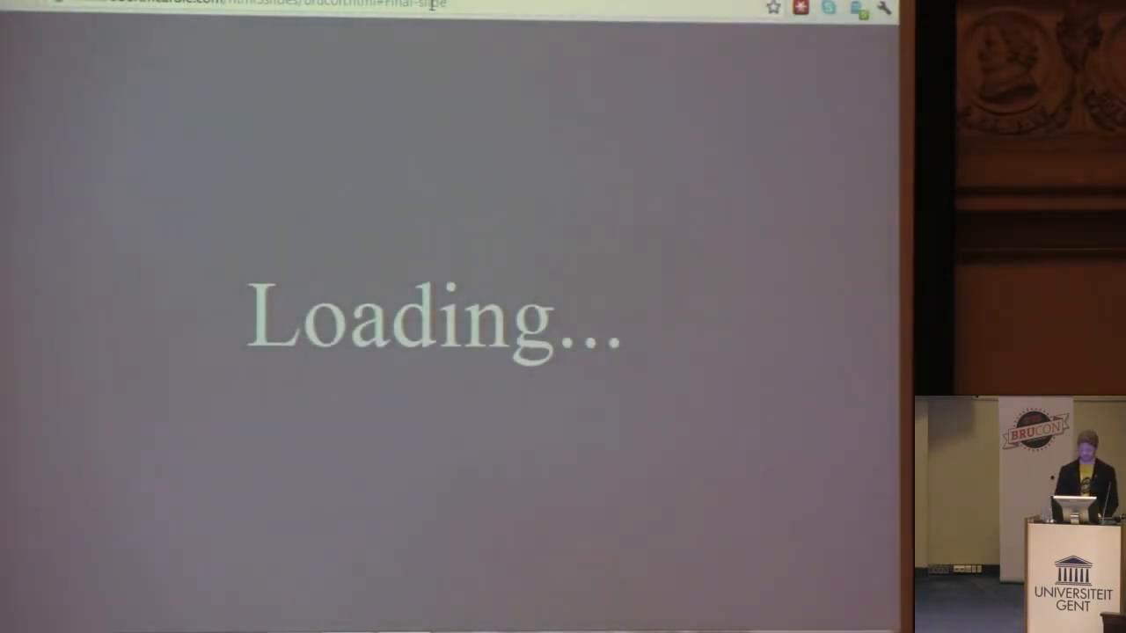